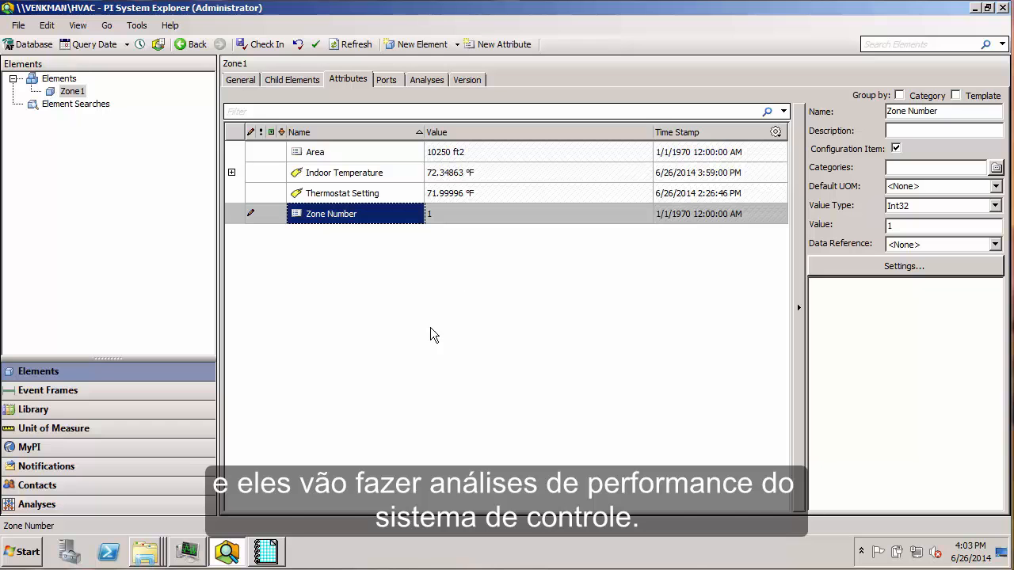
# Switch to PI ProcessBook, compare the Zone 1 thermostat setting and temperature traces on the trend, and return to PI System Explorer
pyautogui.click(267, 553)
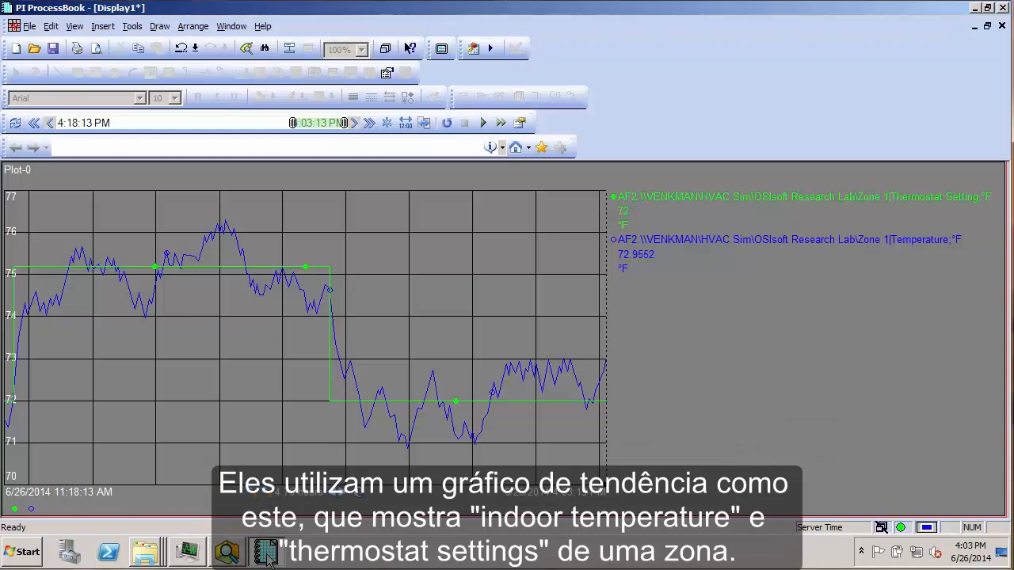
pyautogui.click(785, 252)
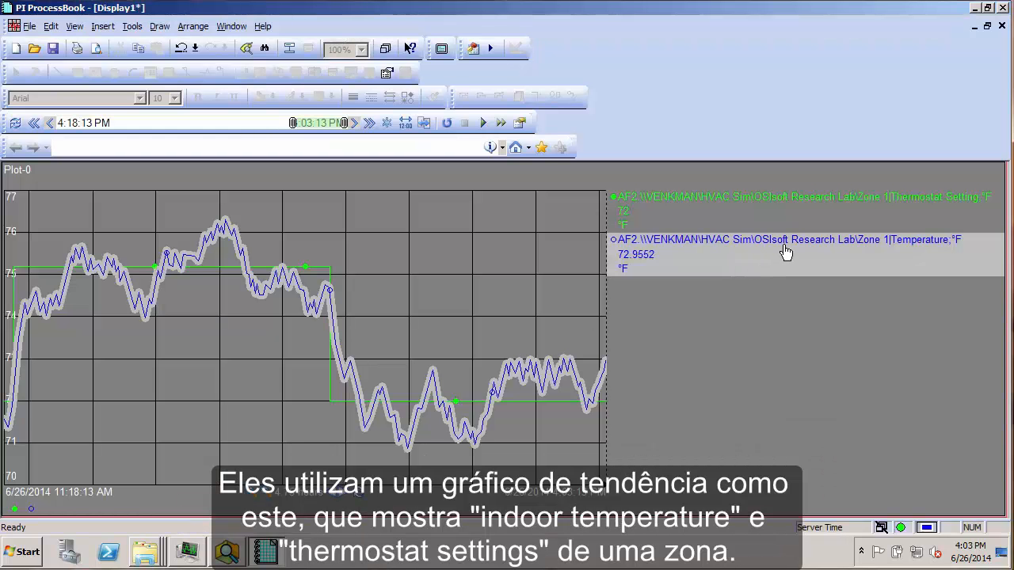
pyautogui.click(853, 204)
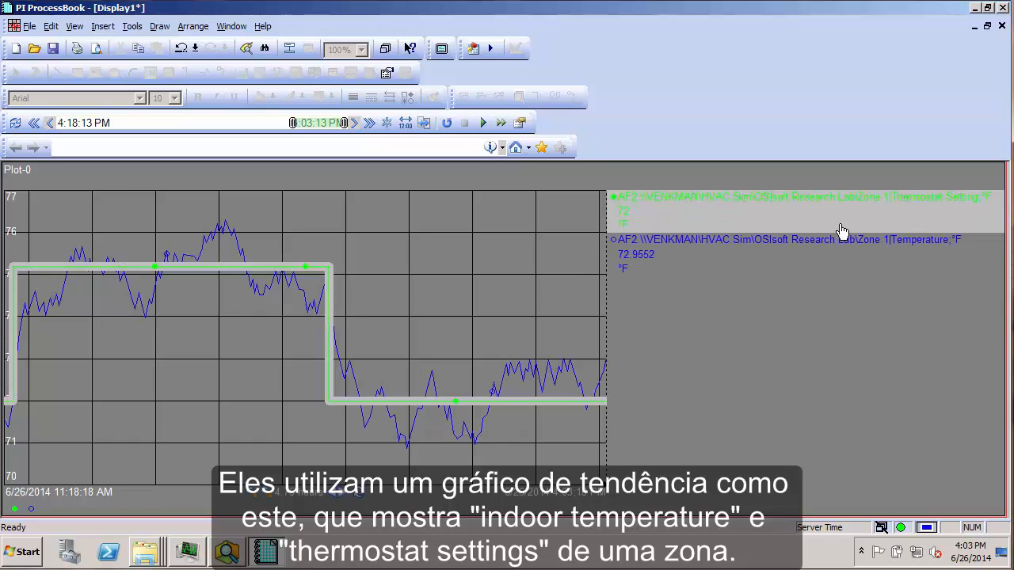
pyautogui.click(822, 364)
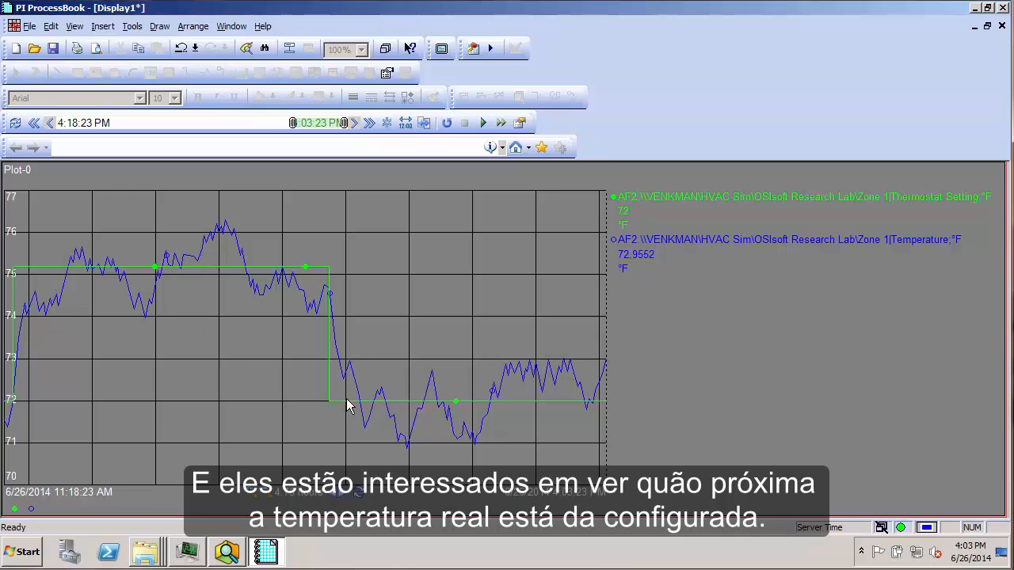
pyautogui.click(975, 27)
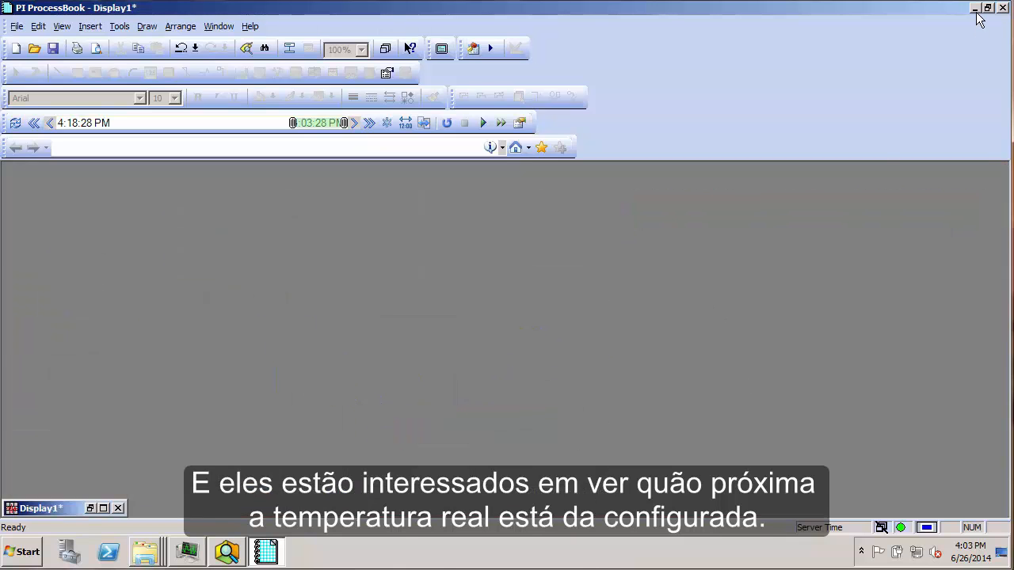
pyautogui.click(975, 7)
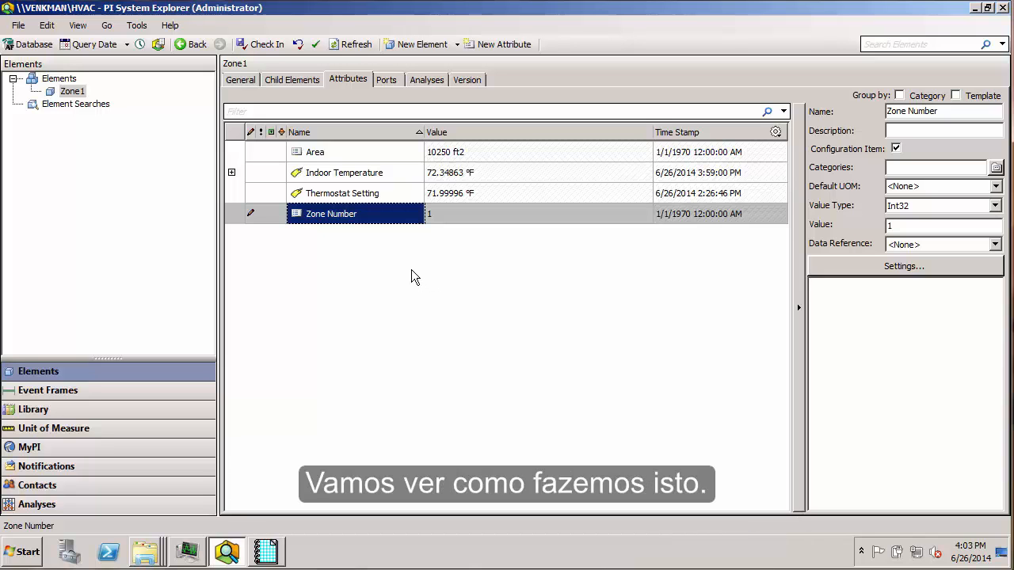
# Create a new attribute on Zone1 named "Temperature Offset" with the description "Indoor temp offset from setpoint"
pyautogui.rightClick(411, 270)
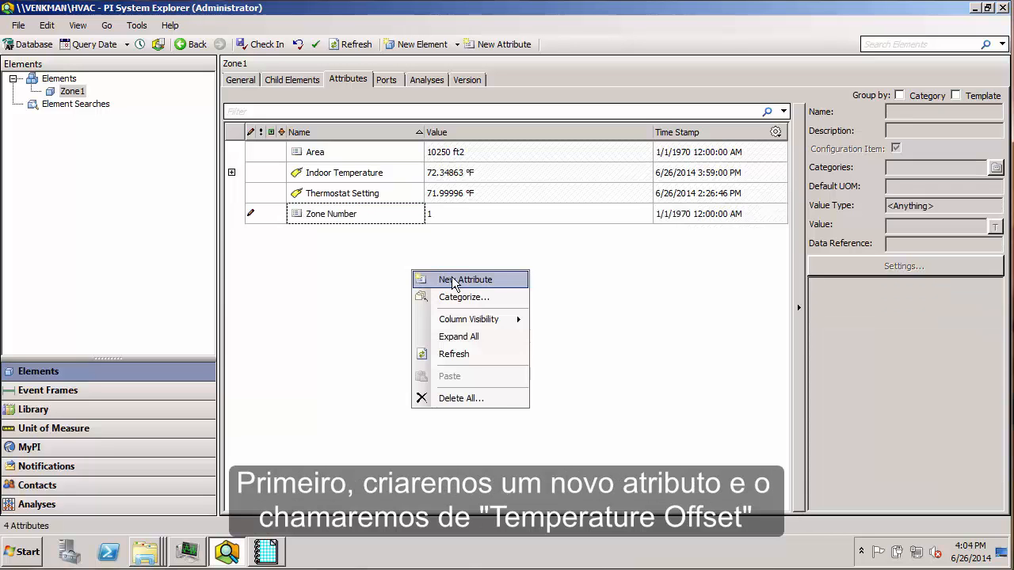
pyautogui.click(451, 280)
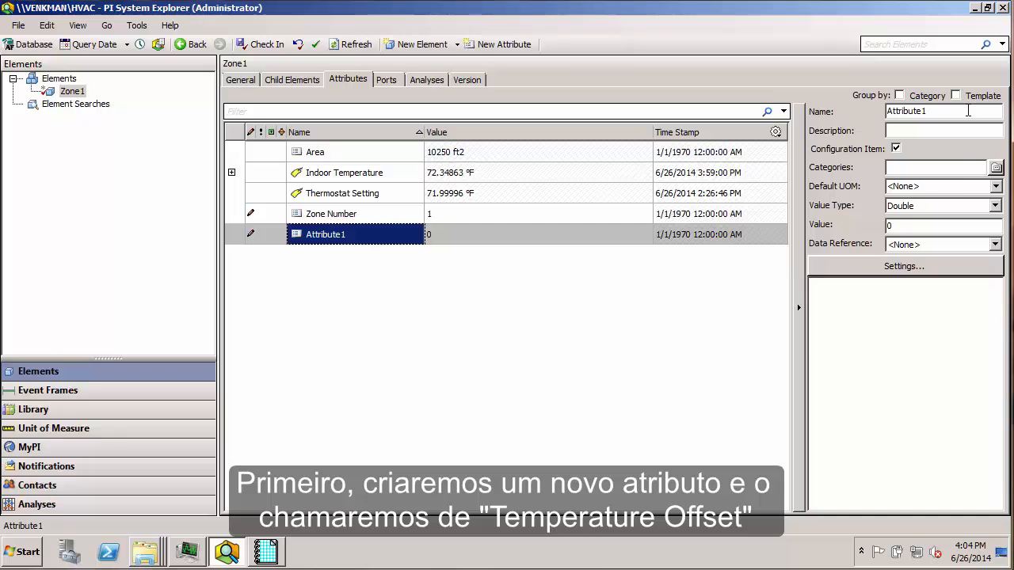
pyautogui.doubleClick(967, 111)
pyautogui.write('T')
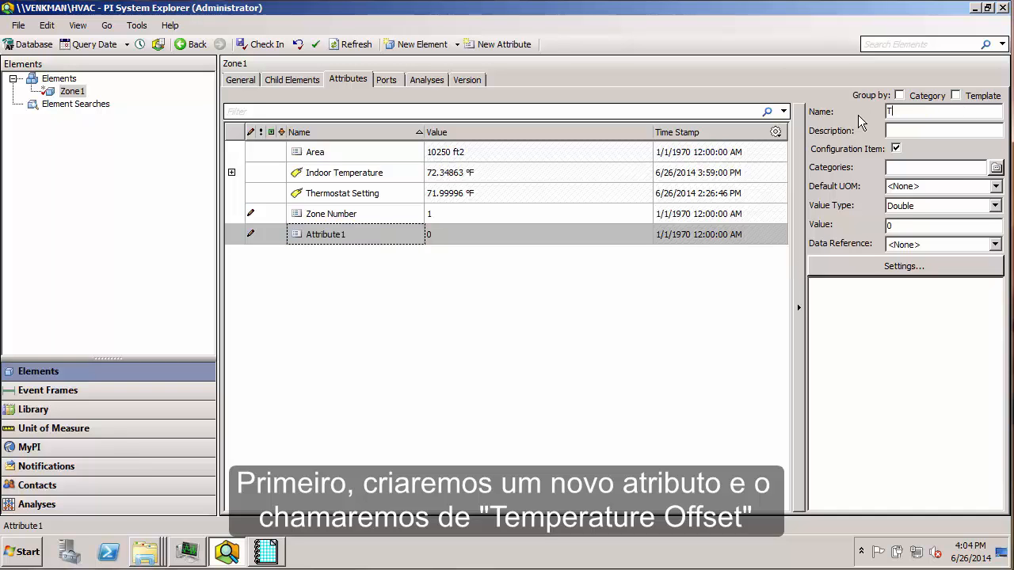
pyautogui.write('emperature Offset')
pyautogui.press('Tab')
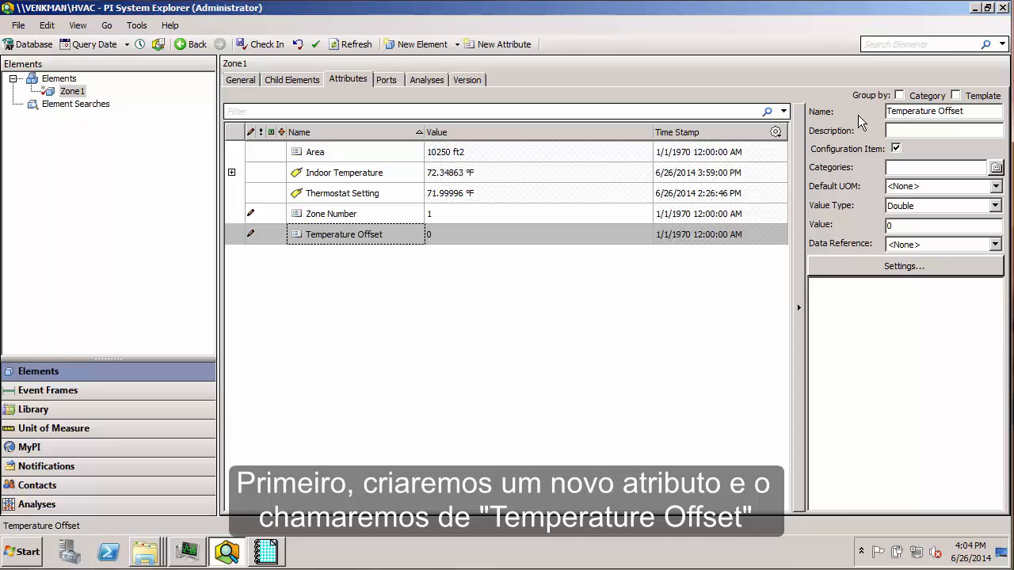
pyautogui.write('In')
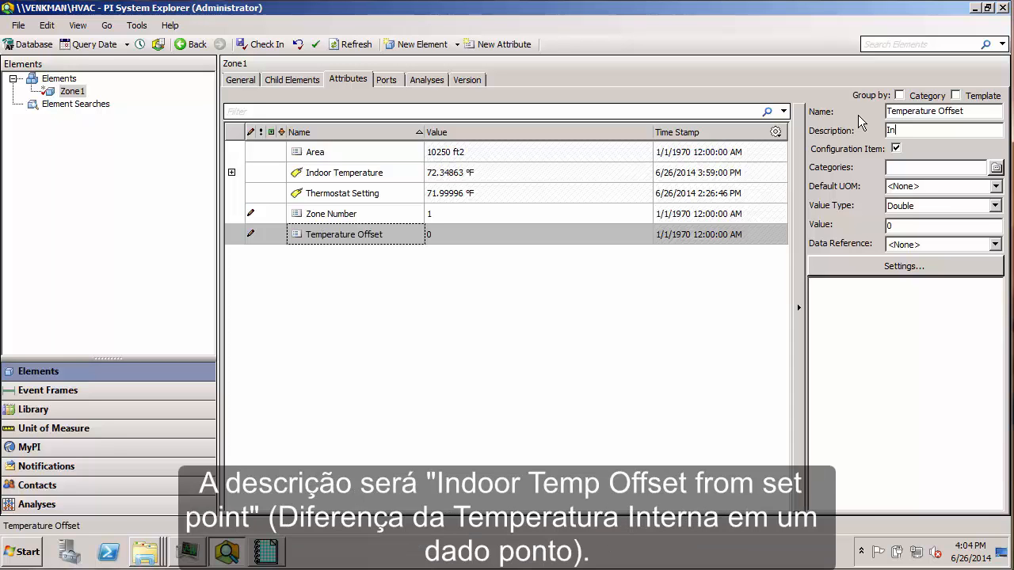
pyautogui.write('door temp offset from setpoint')
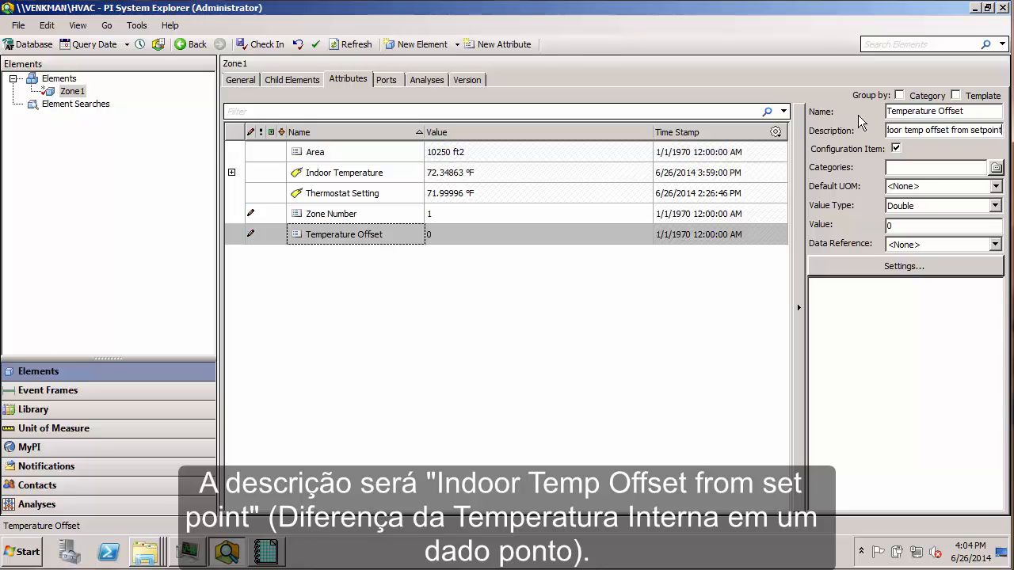
# Set the Temperature Offset attribute's default unit of measure to delta degree Fahrenheit from the Temperature (Delta) class
pyautogui.click(995, 186)
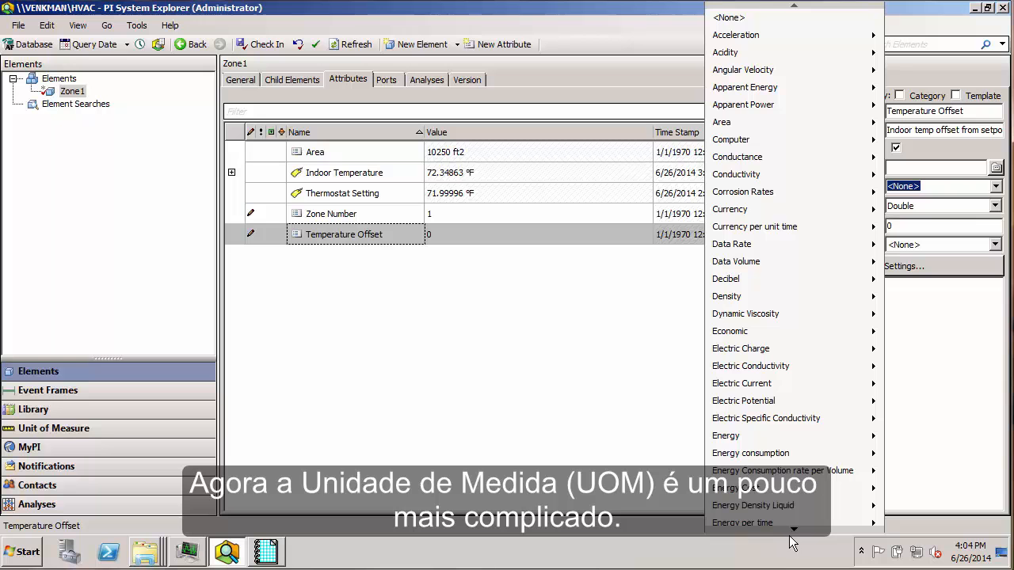
pyautogui.moveTo(794, 529)
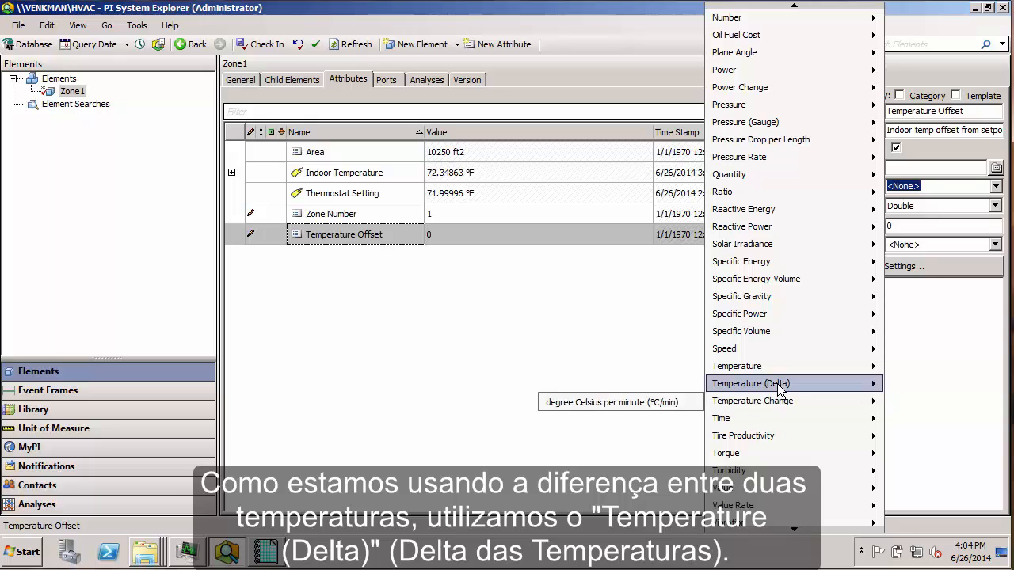
pyautogui.moveTo(778, 390)
pyautogui.click(665, 402)
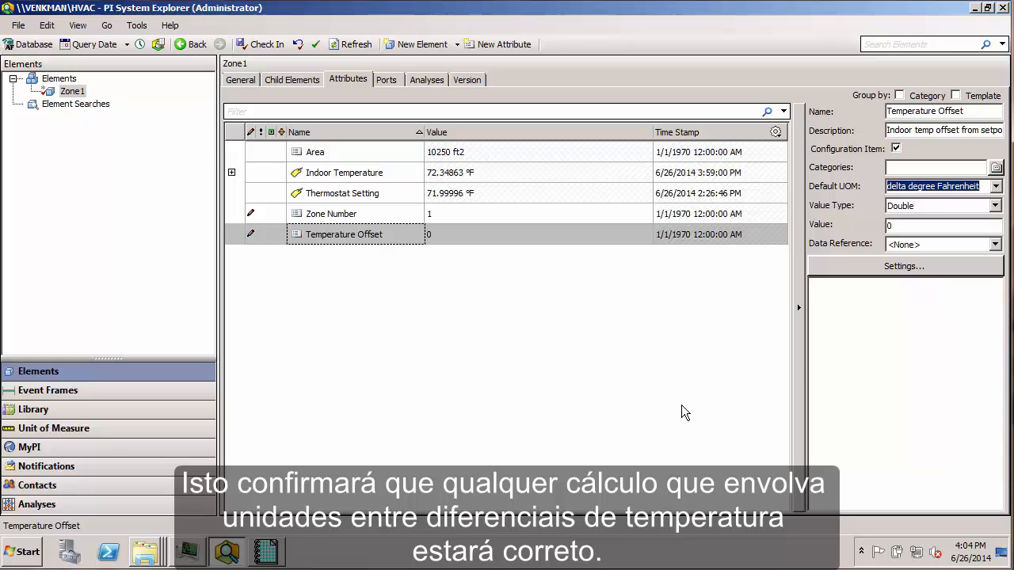
# Set the Temperature Offset attribute's data reference to Formula and open its configuration settings
pyautogui.click(994, 245)
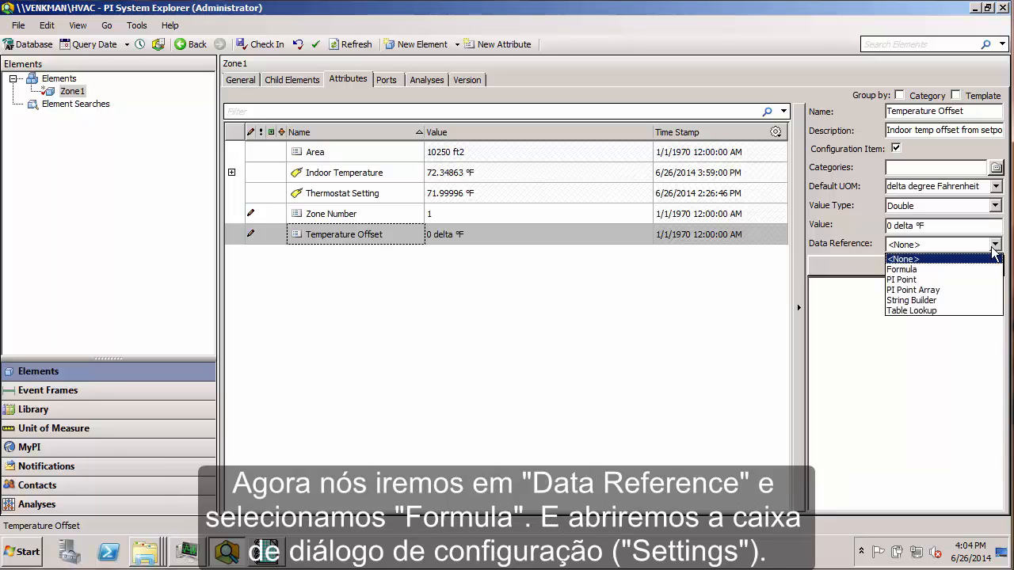
pyautogui.click(934, 269)
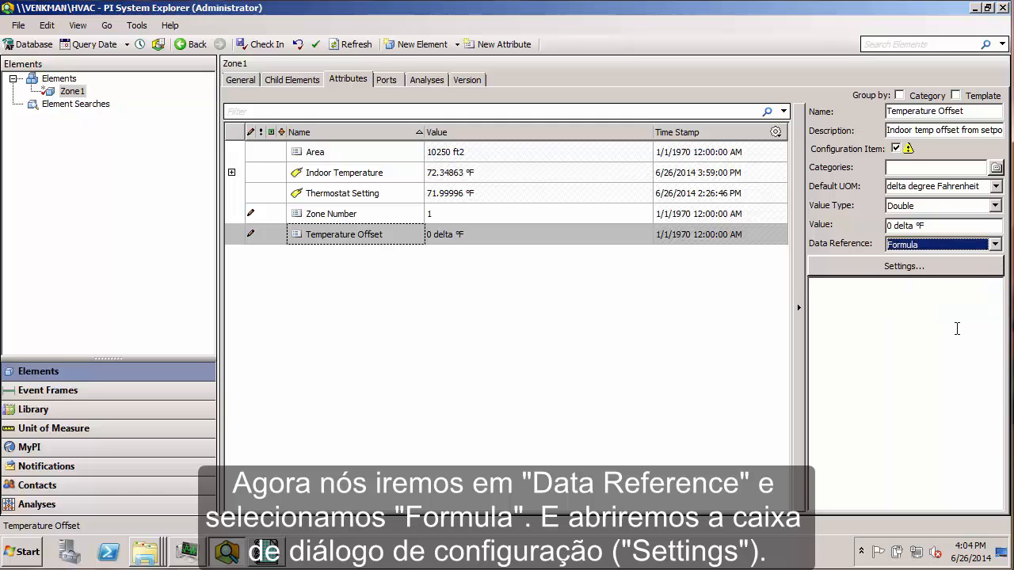
pyautogui.click(899, 268)
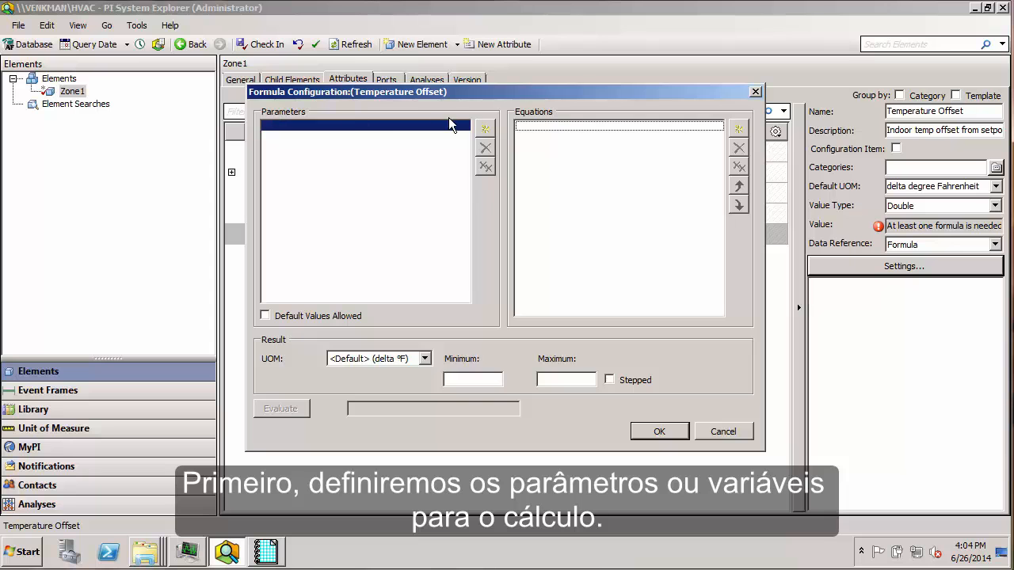
# Add formula parameter S referencing the Thermostat Setting attribute, with its unit of measure explicitly set to °F
pyautogui.click(484, 127)
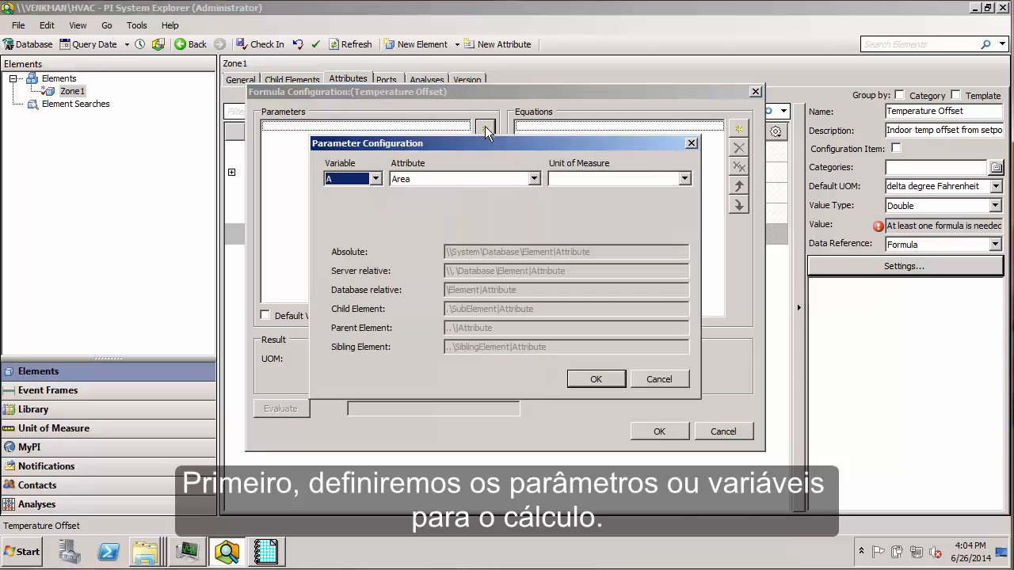
pyautogui.click(376, 178)
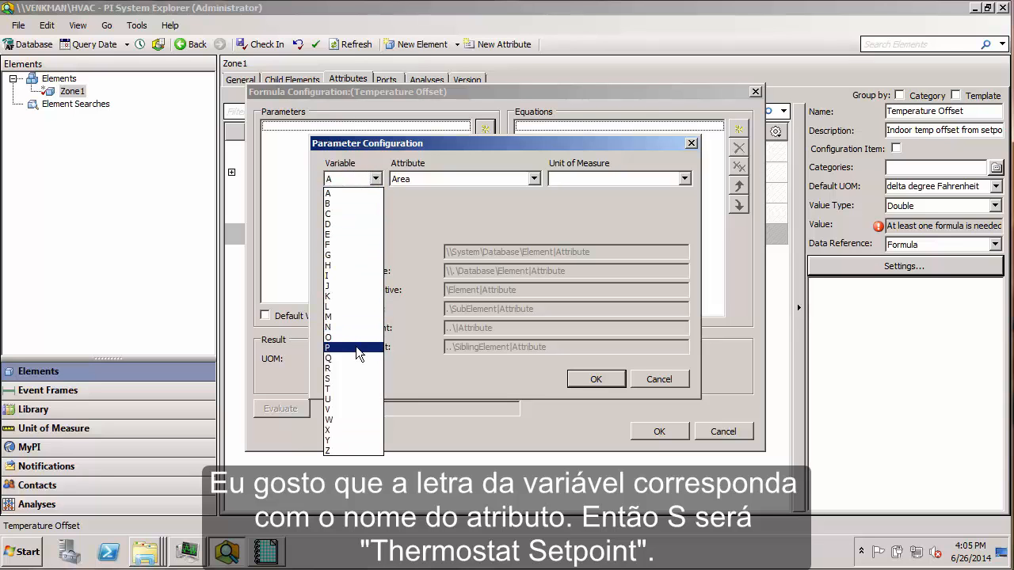
pyautogui.click(351, 378)
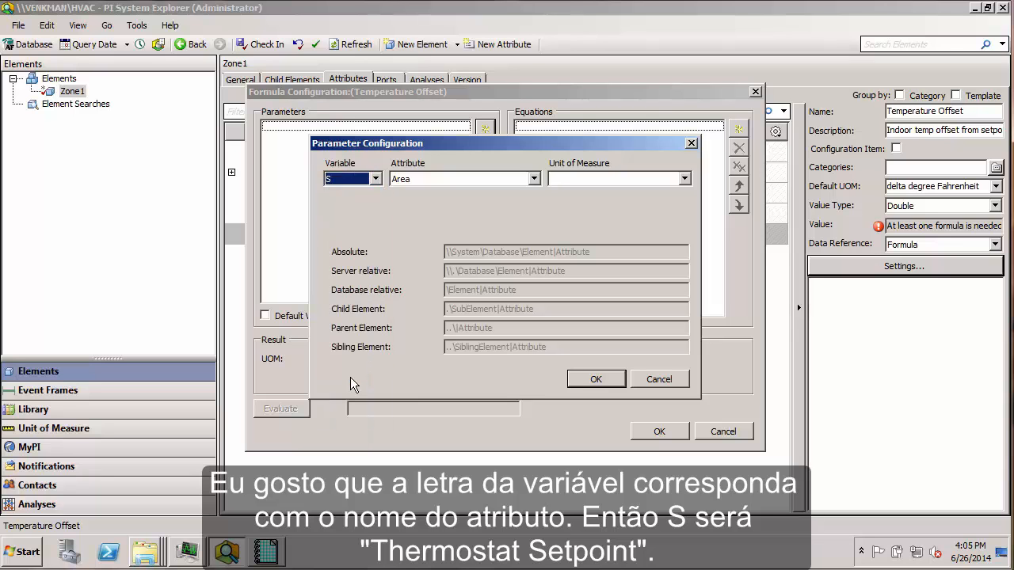
pyautogui.click(535, 179)
pyautogui.click(493, 222)
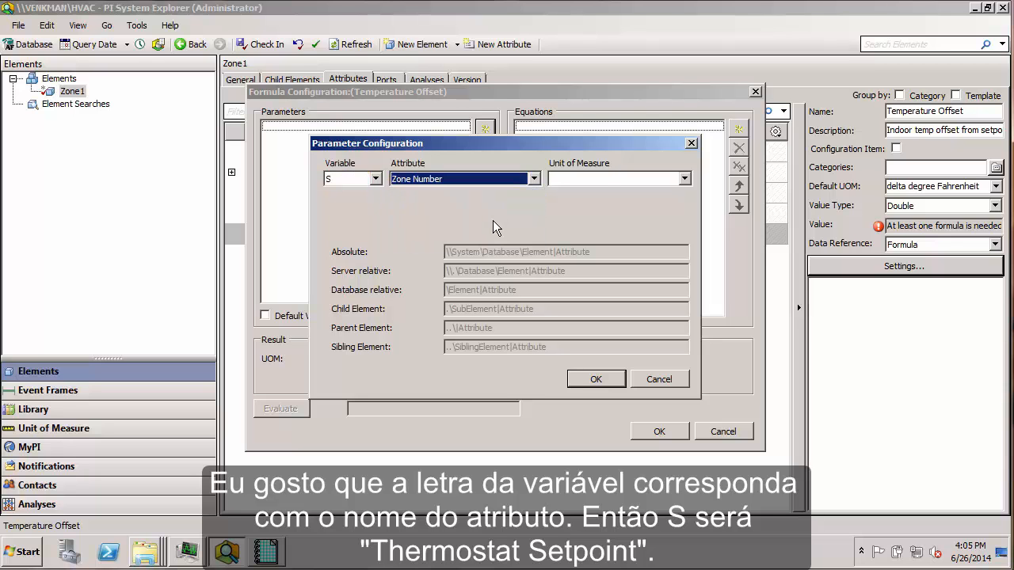
pyautogui.click(532, 179)
pyautogui.click(511, 214)
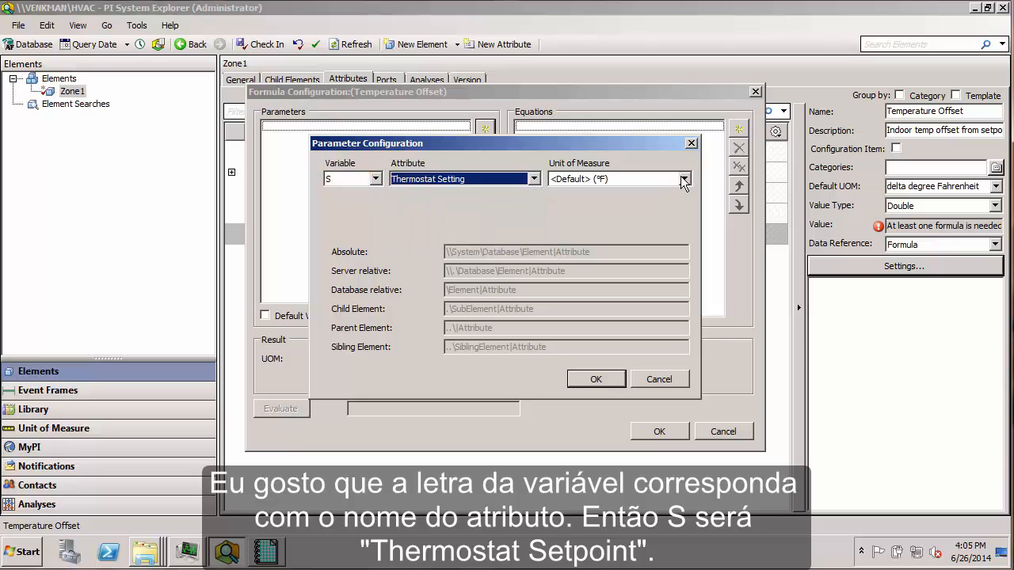
pyautogui.click(684, 179)
pyautogui.click(615, 210)
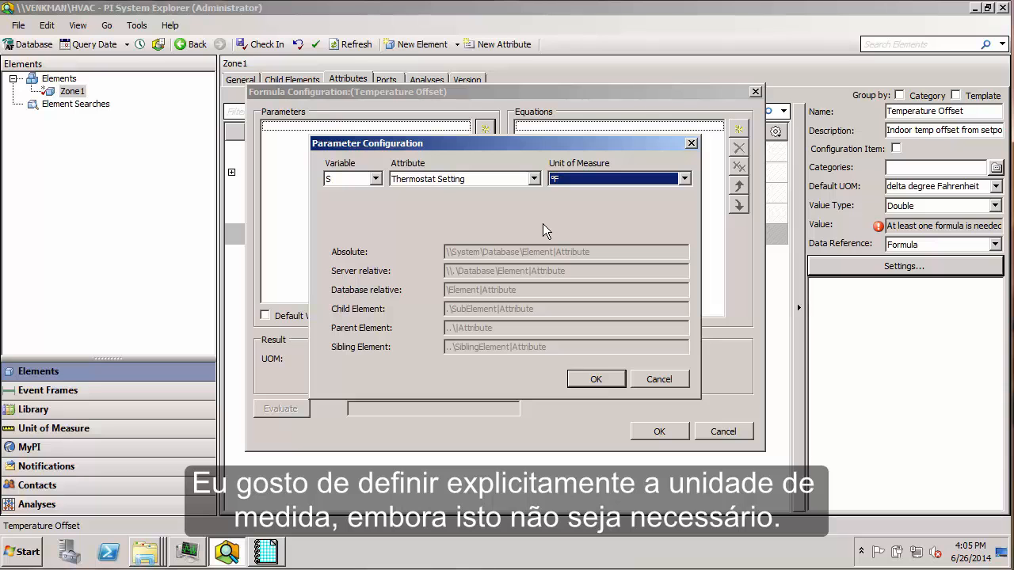
pyautogui.click(596, 379)
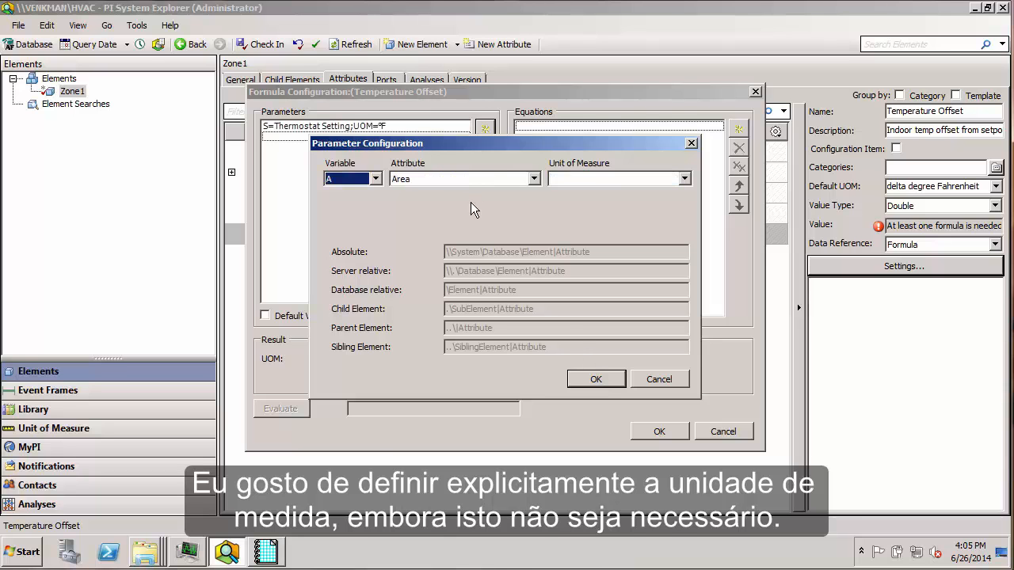
# Add formula parameter T referencing the Indoor Temperature attribute, in °F
pyautogui.click(376, 179)
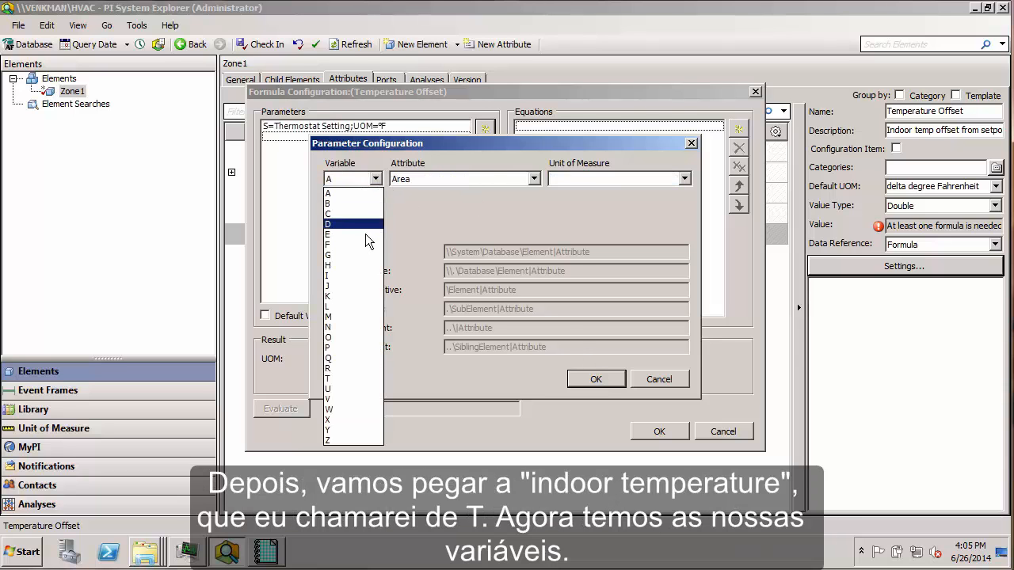
pyautogui.click(354, 378)
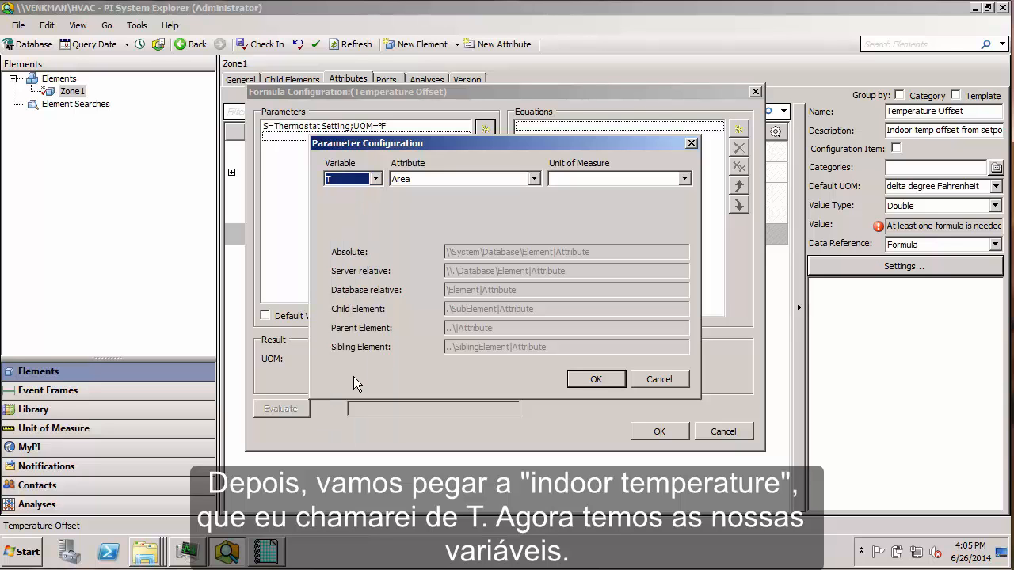
pyautogui.click(535, 179)
pyautogui.click(502, 200)
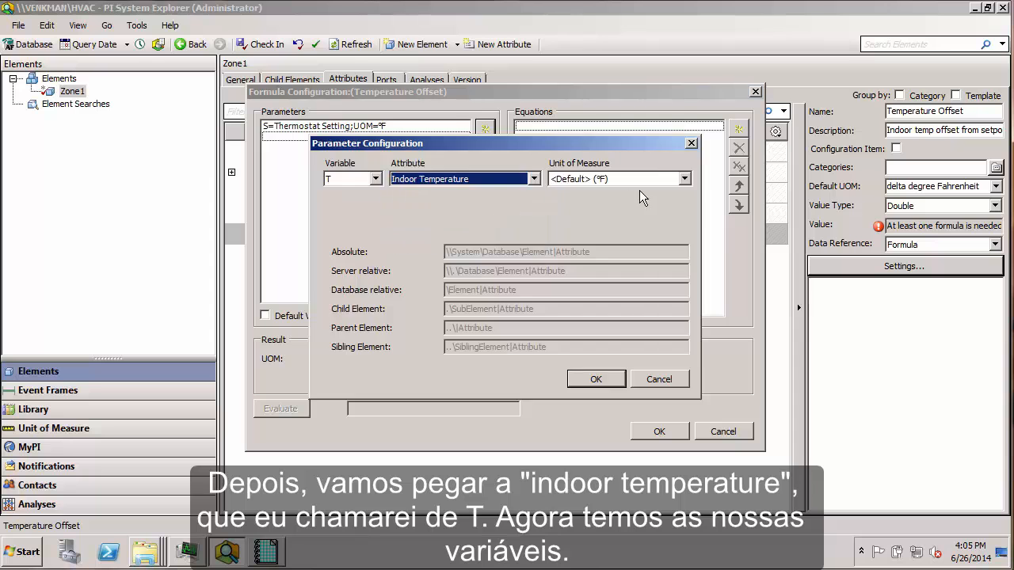
pyautogui.press('Return')
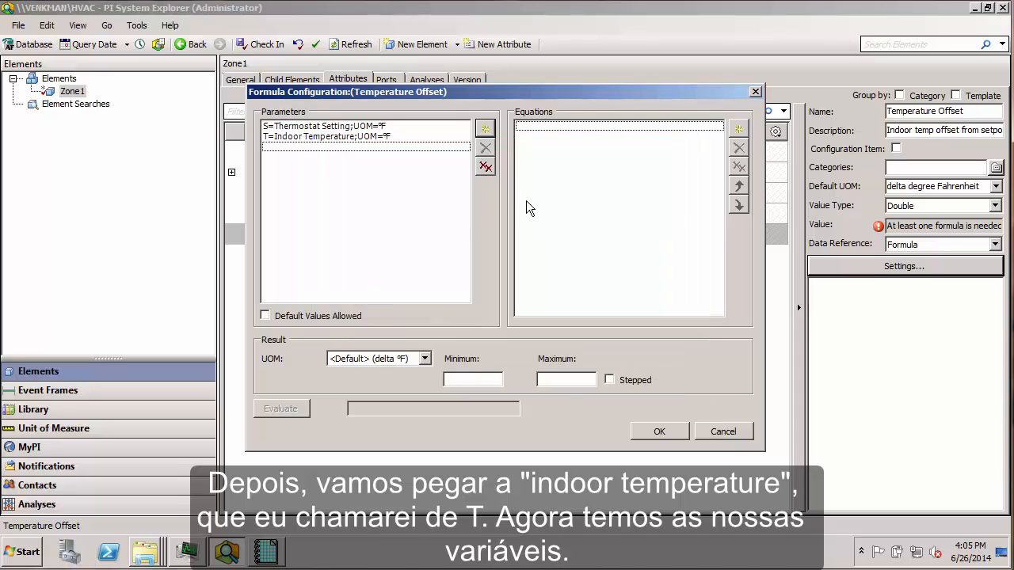
# Review the available variables, operators and functions for a new equation, and enter the equation S-T
pyautogui.click(597, 125)
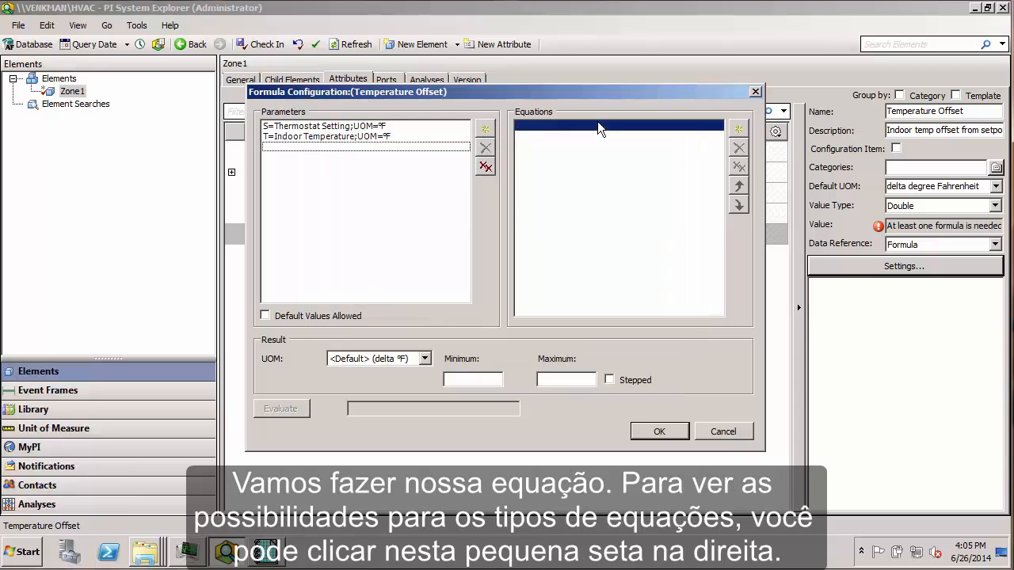
pyautogui.click(737, 128)
pyautogui.click(713, 130)
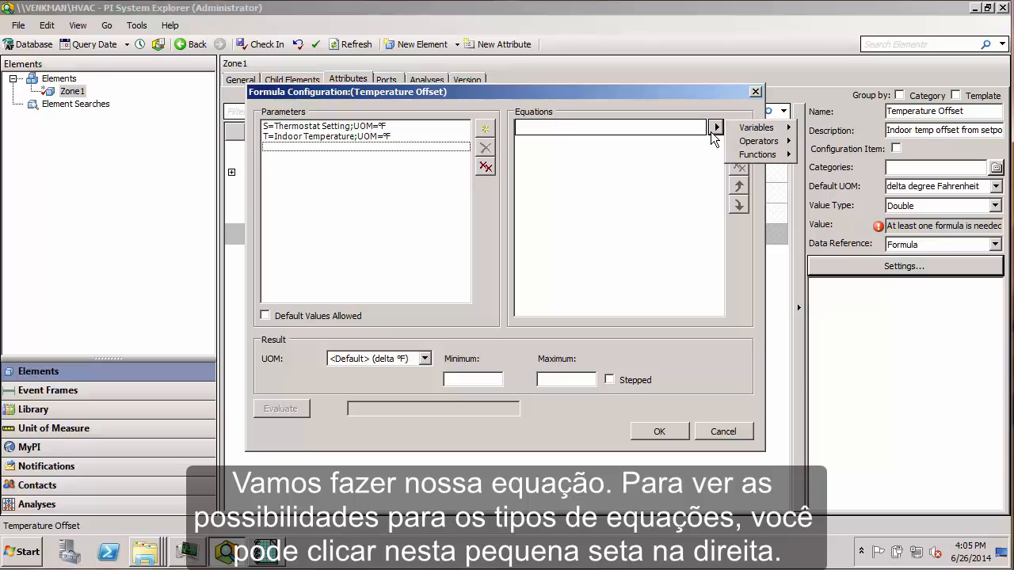
pyautogui.moveTo(742, 132)
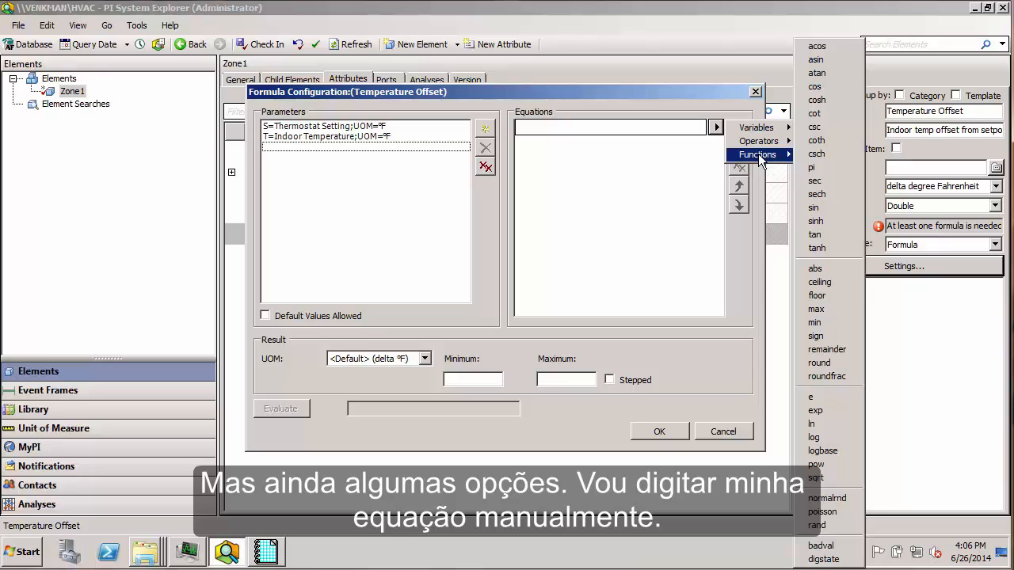
pyautogui.click(672, 128)
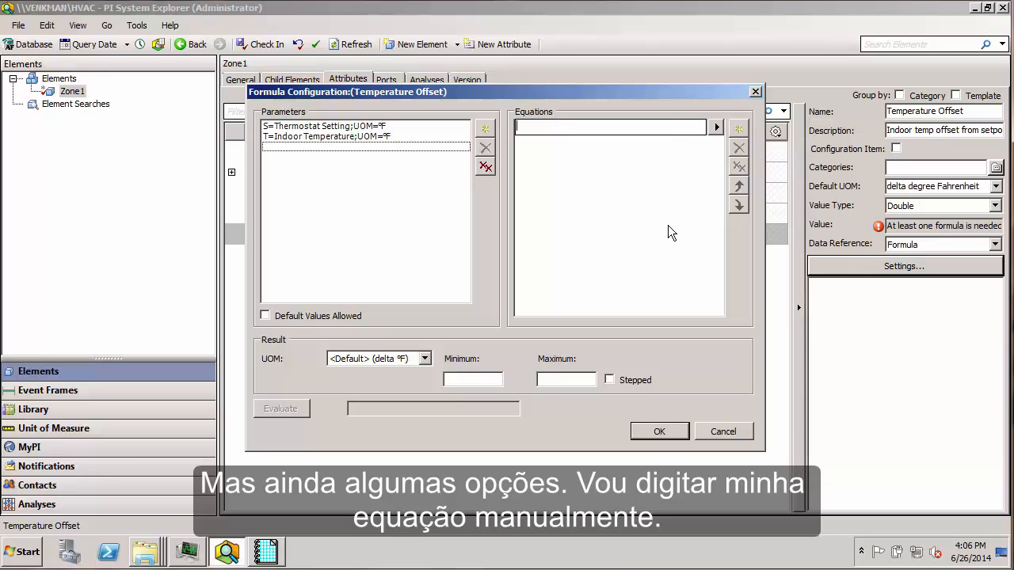
pyautogui.write('S-T')
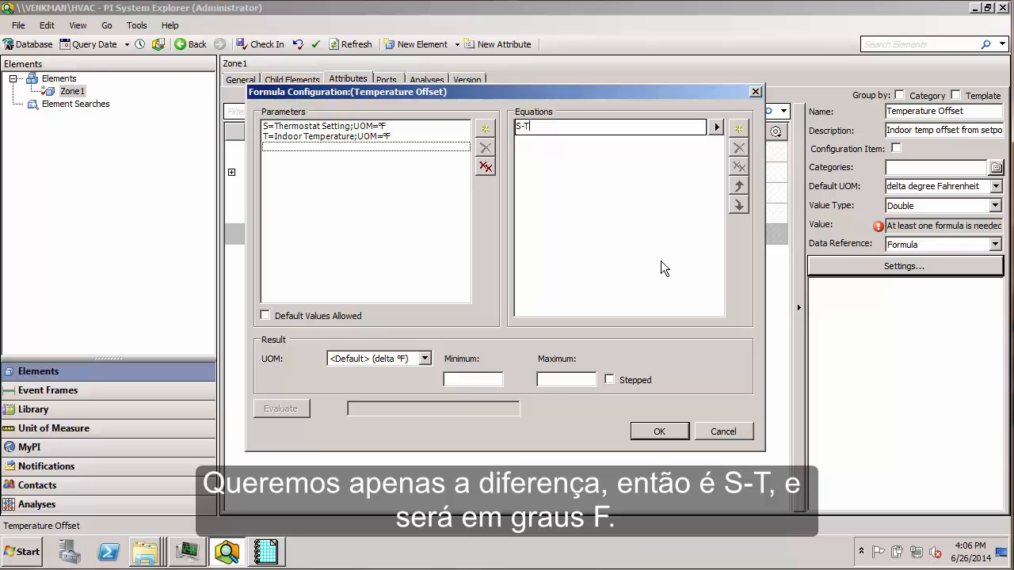
pyautogui.press('Return')
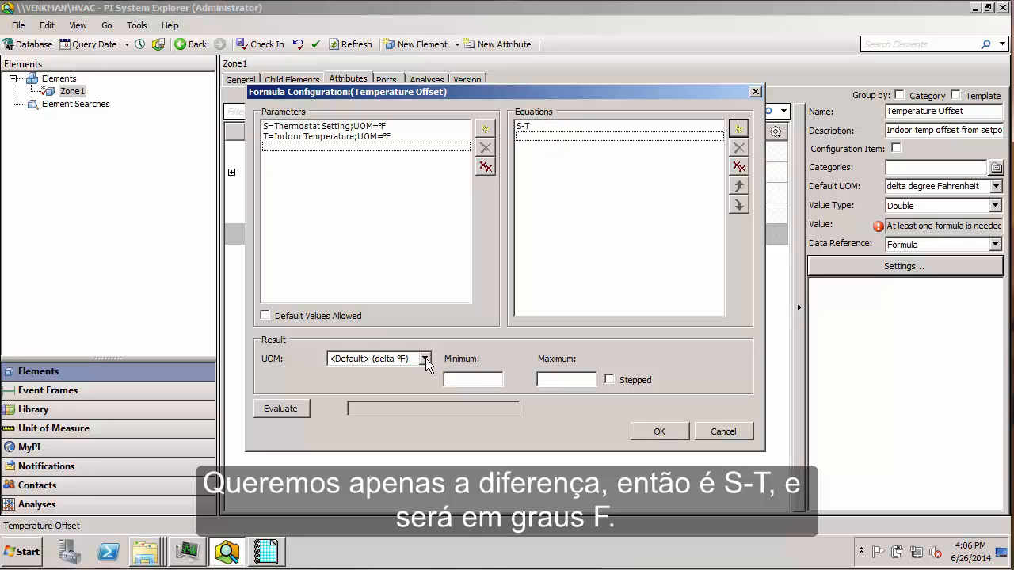
# Set the formula result's unit of measure to delta °F, evaluate the equation, and accept the formula configuration
pyautogui.click(426, 359)
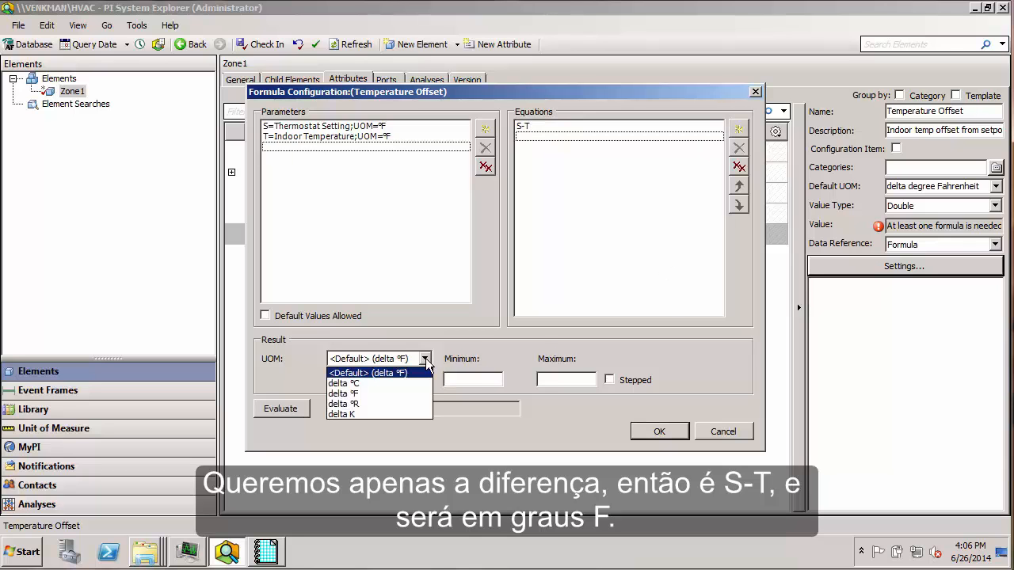
pyautogui.click(404, 393)
pyautogui.click(279, 412)
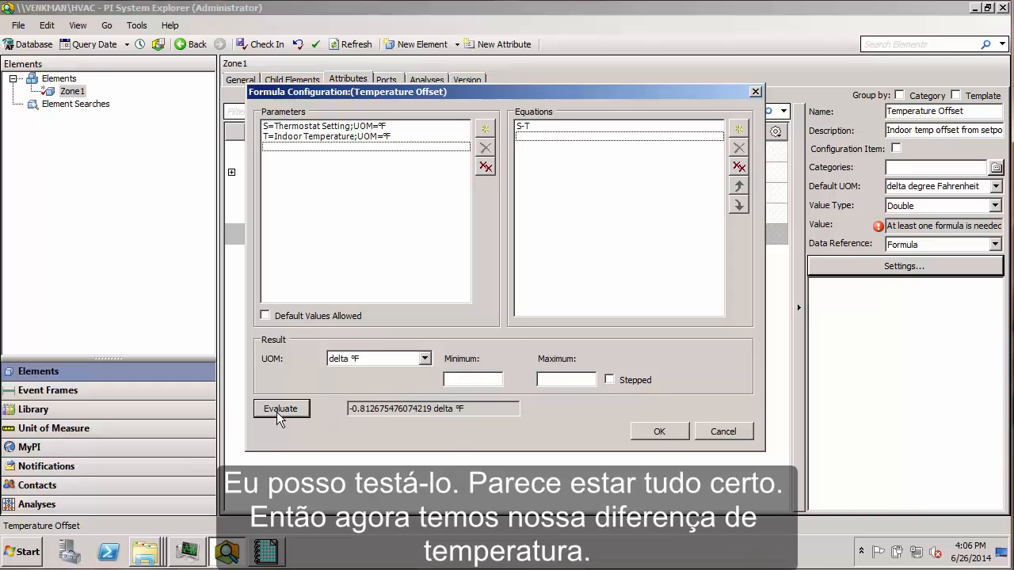
pyautogui.click(662, 432)
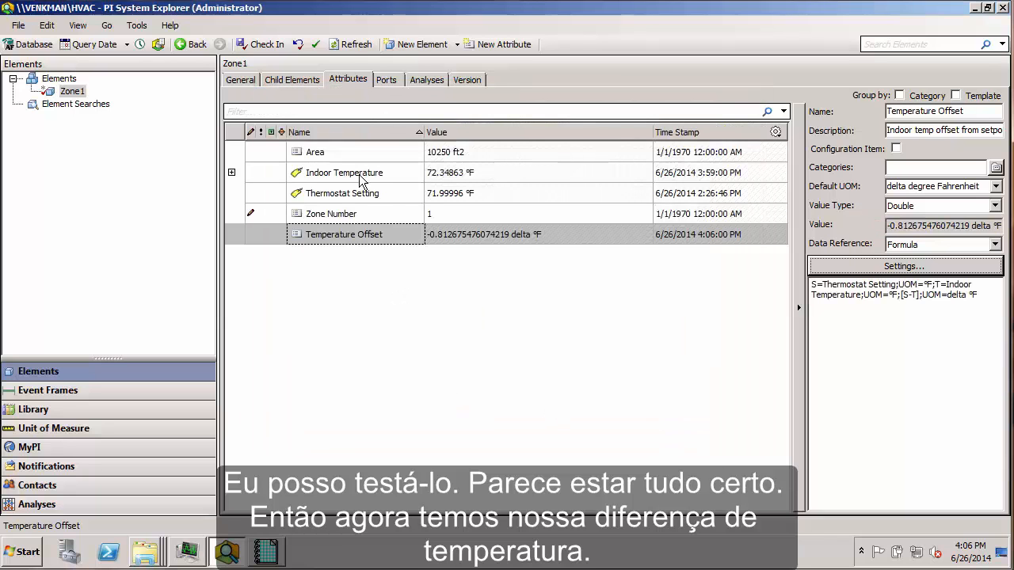
# Switch to PI ProcessBook, maximize Display1, and put the display in build mode
pyautogui.click(266, 552)
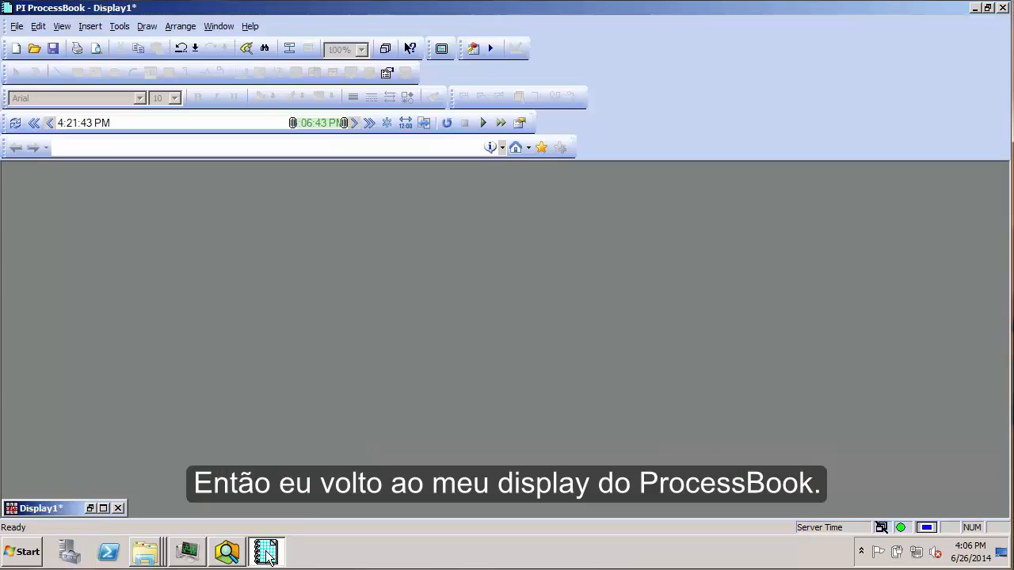
pyautogui.click(103, 507)
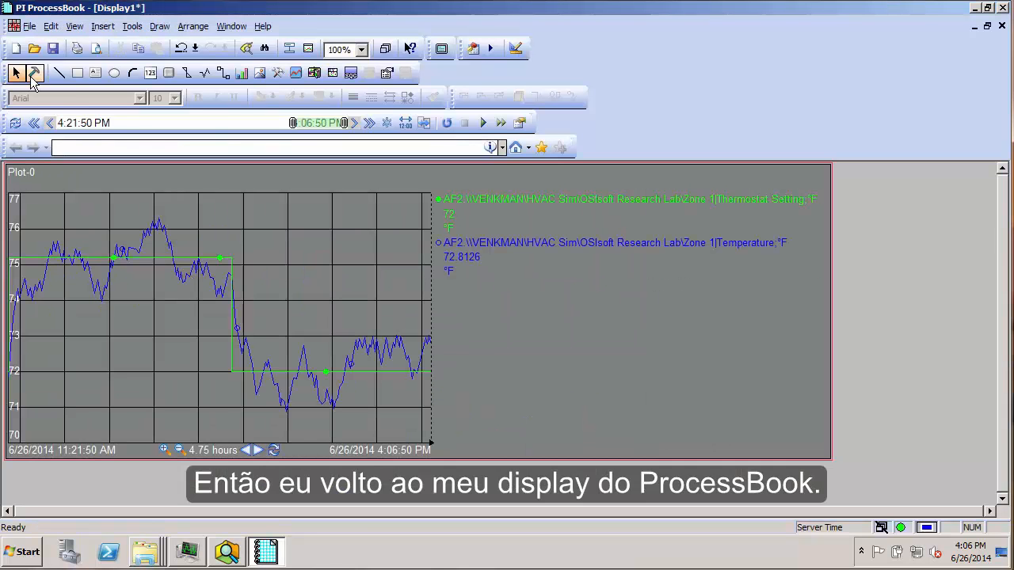
pyautogui.click(34, 73)
pyautogui.click(150, 72)
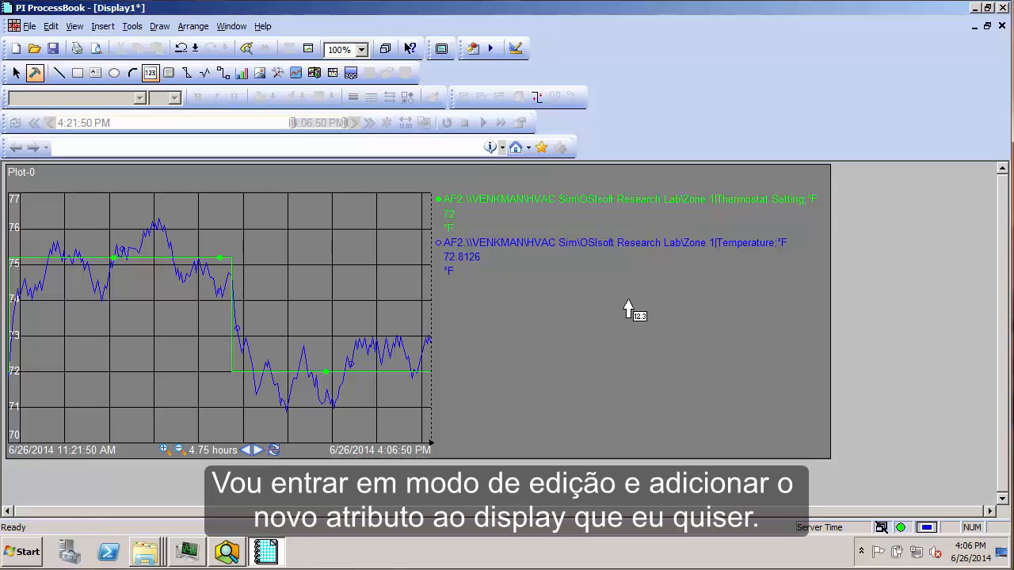
pyautogui.click(844, 198)
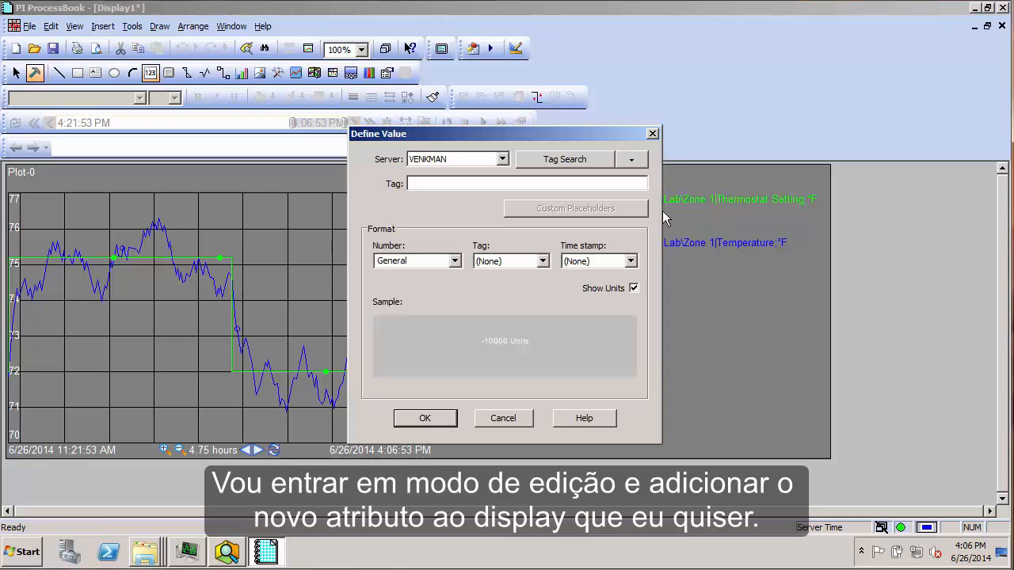
pyautogui.click(630, 161)
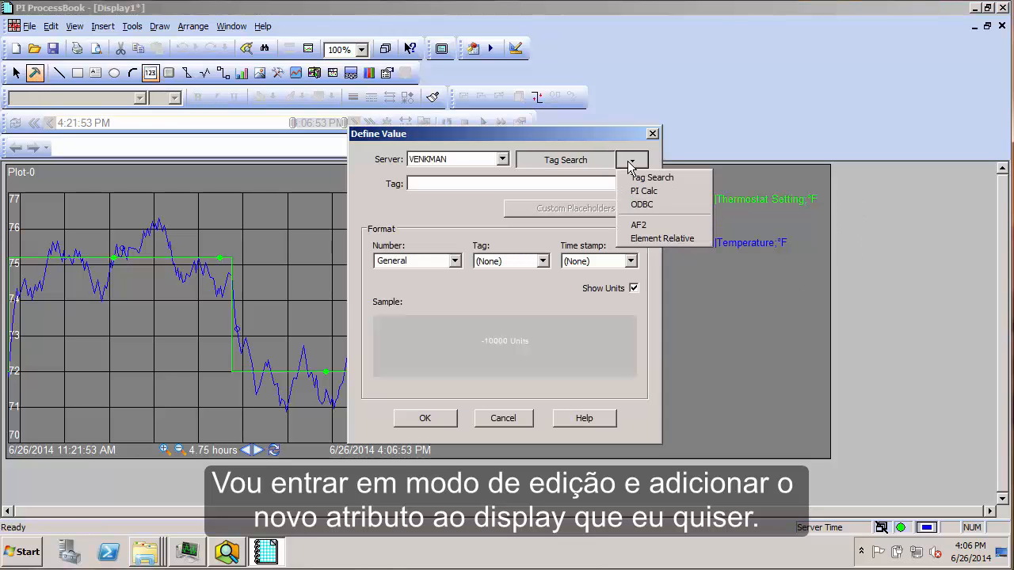
pyautogui.click(654, 226)
pyautogui.click(448, 209)
pyautogui.click(549, 315)
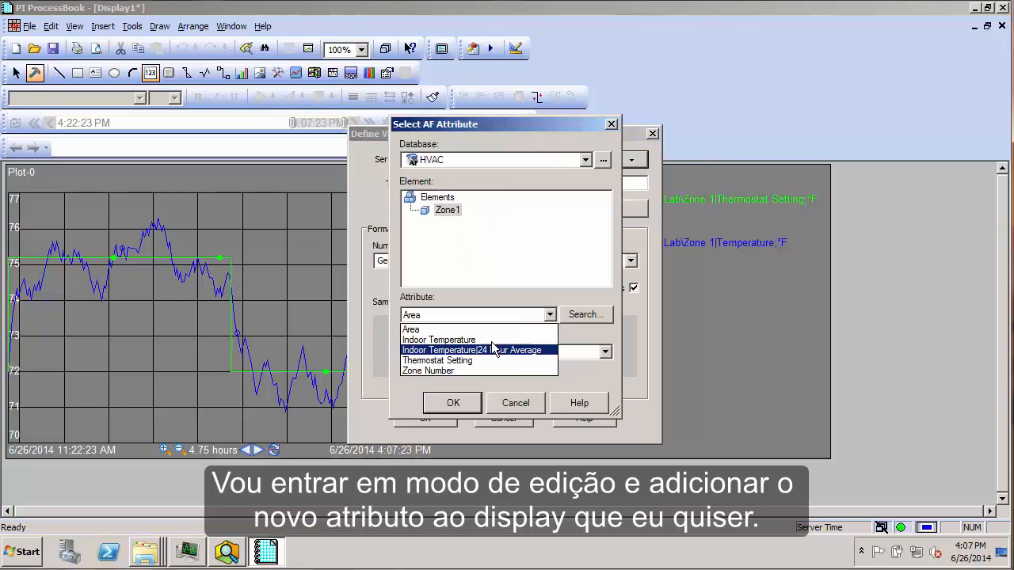
pyautogui.click(583, 334)
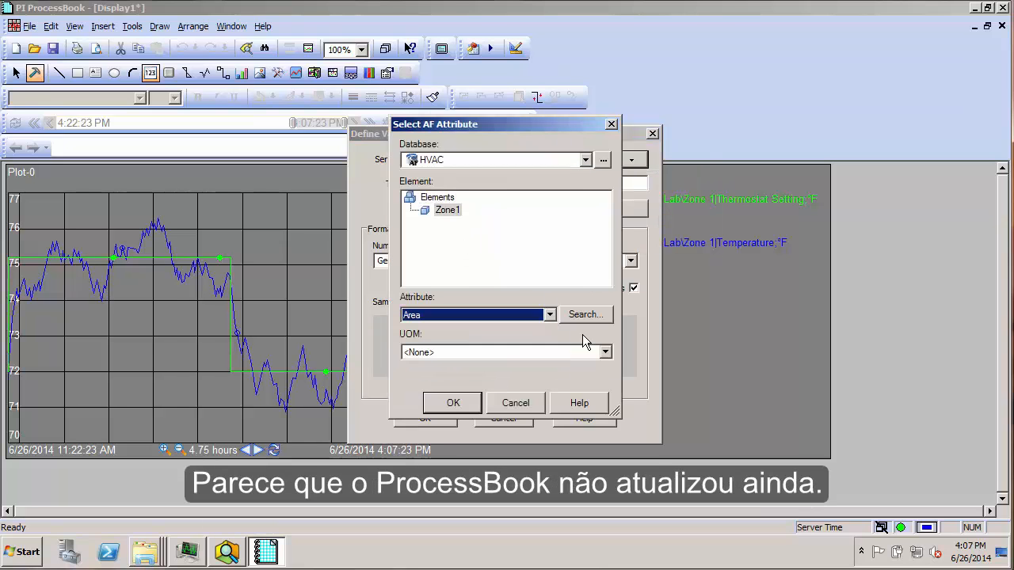
pyautogui.click(515, 403)
pyautogui.click(511, 416)
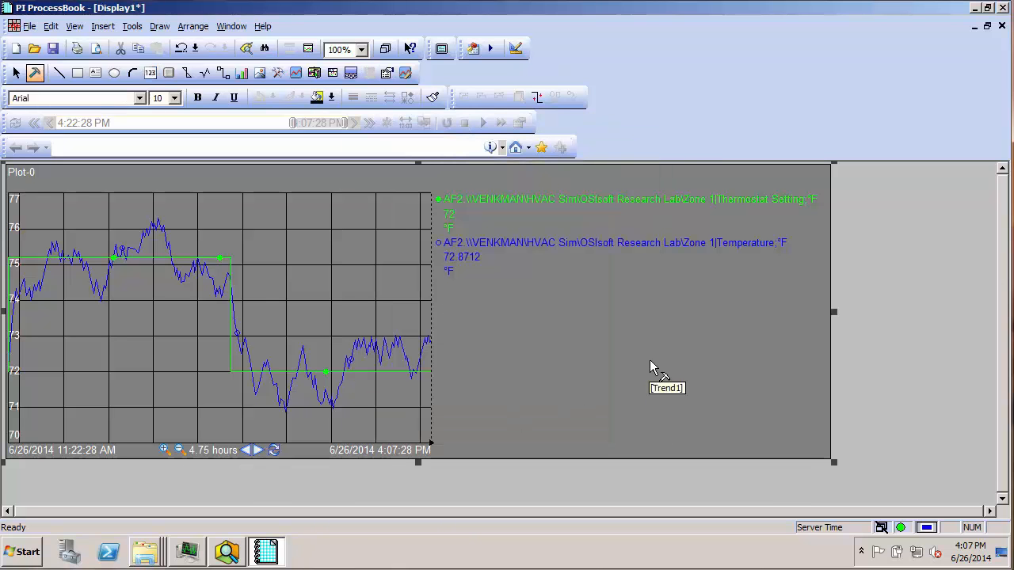
# Check in the Zone1 changes in PI System Explorer and return to the PI ProcessBook display
pyautogui.click(230, 553)
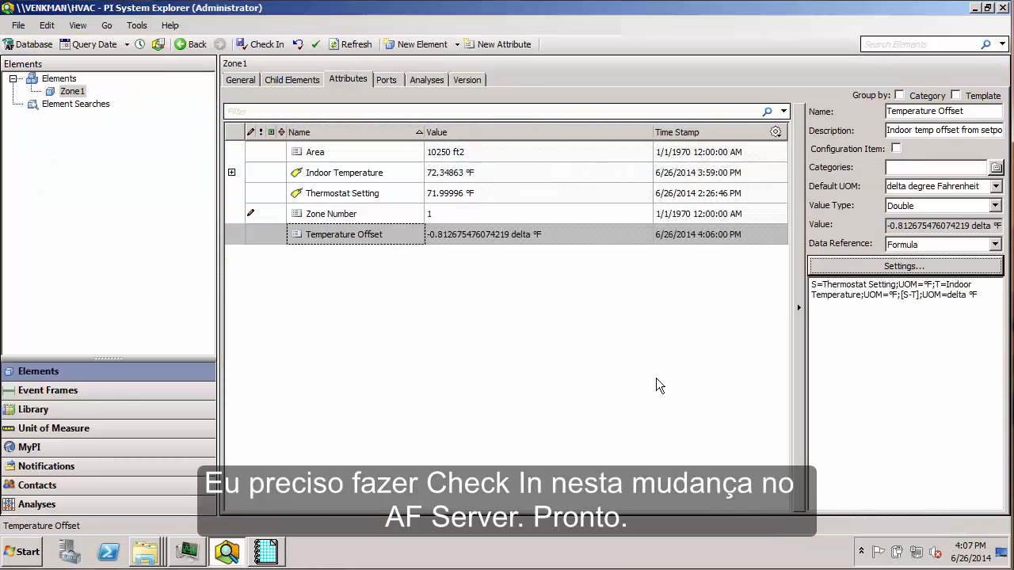
pyautogui.click(267, 552)
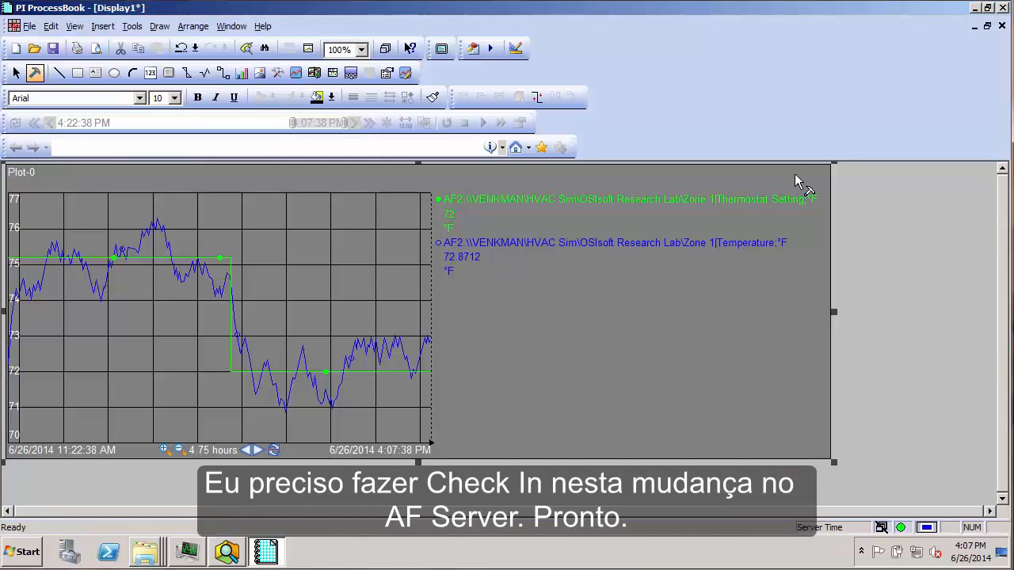
# Insert a new value symbol in the empty area of the display beside the trend plot
pyautogui.click(149, 73)
pyautogui.click(855, 214)
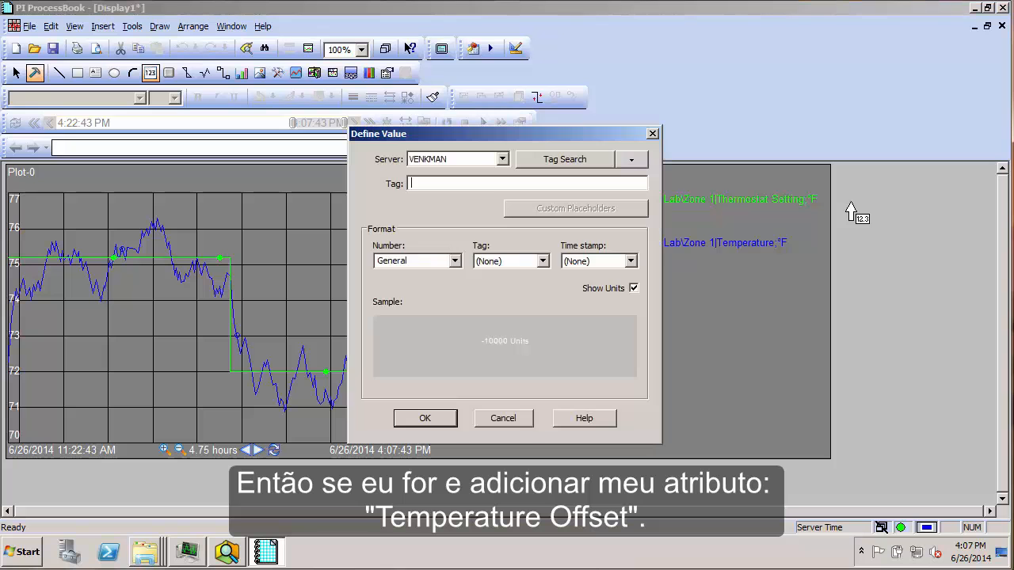
pyautogui.click(631, 160)
pyautogui.click(654, 238)
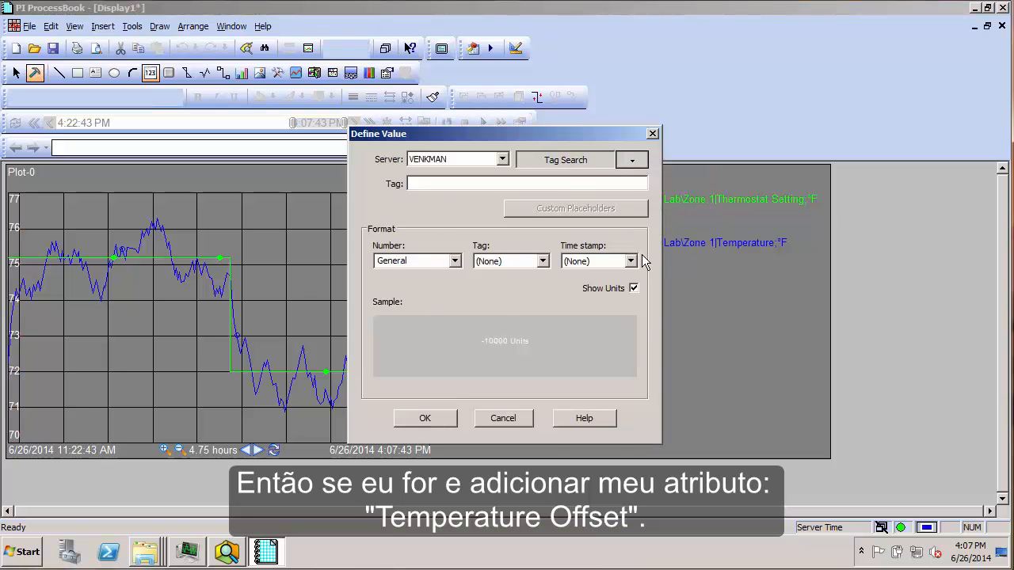
pyautogui.click(664, 449)
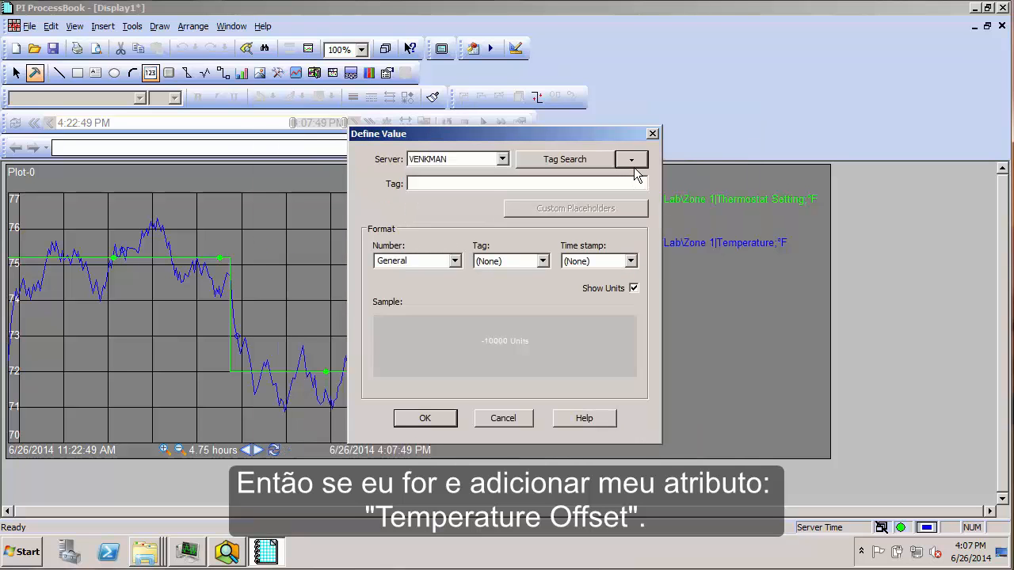
# Define the value from AF2 as Zone1's Temperature Offset attribute in the HVAC database, in delta degree Fahrenheit
pyautogui.click(633, 161)
pyautogui.click(640, 227)
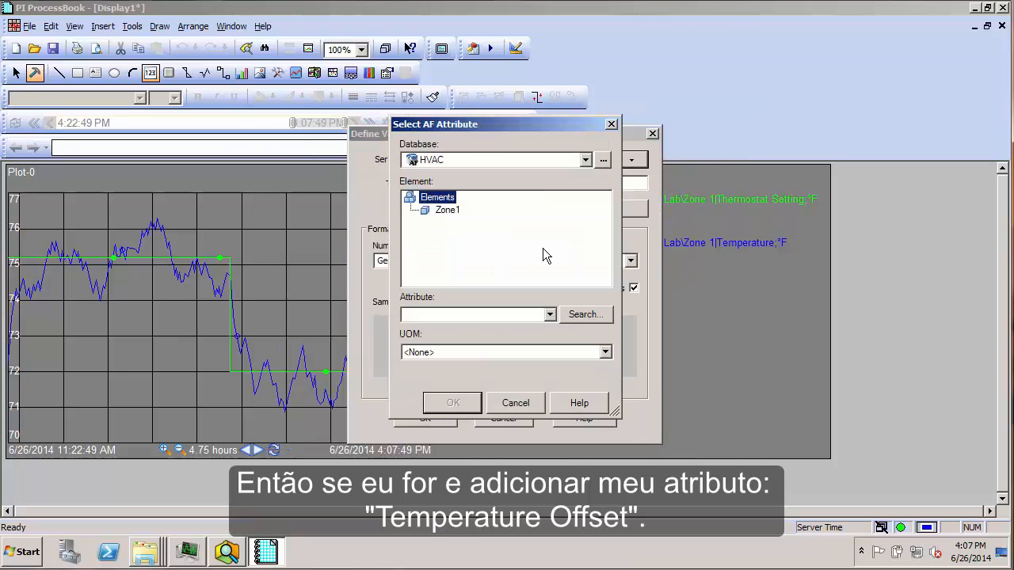
pyautogui.click(450, 212)
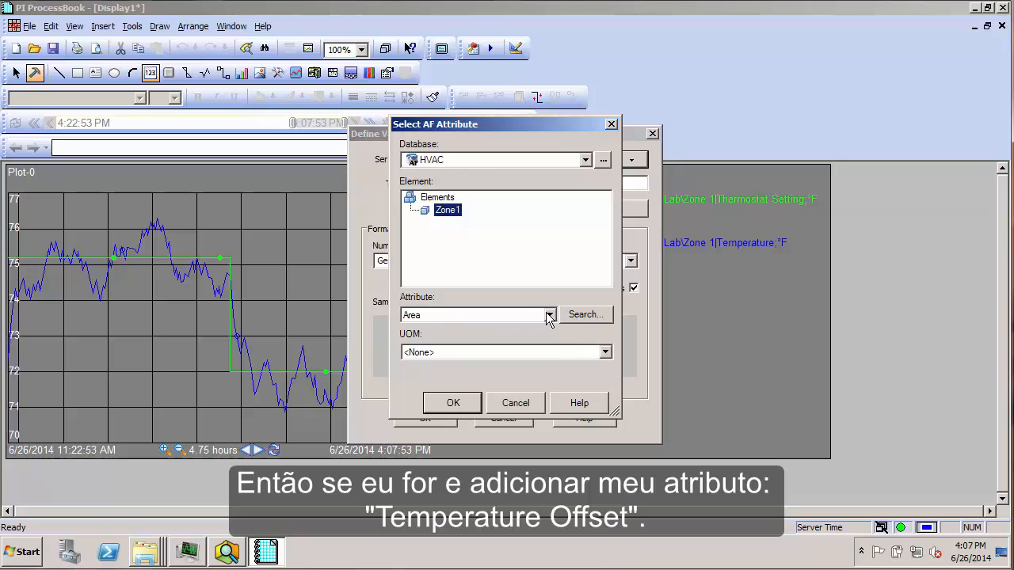
pyautogui.click(549, 316)
pyautogui.click(500, 361)
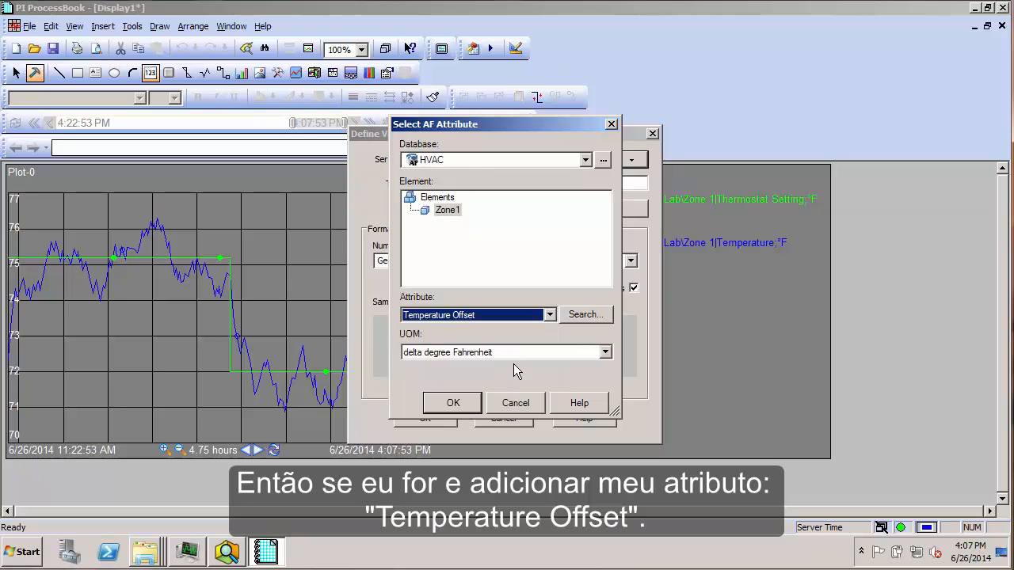
pyautogui.click(453, 404)
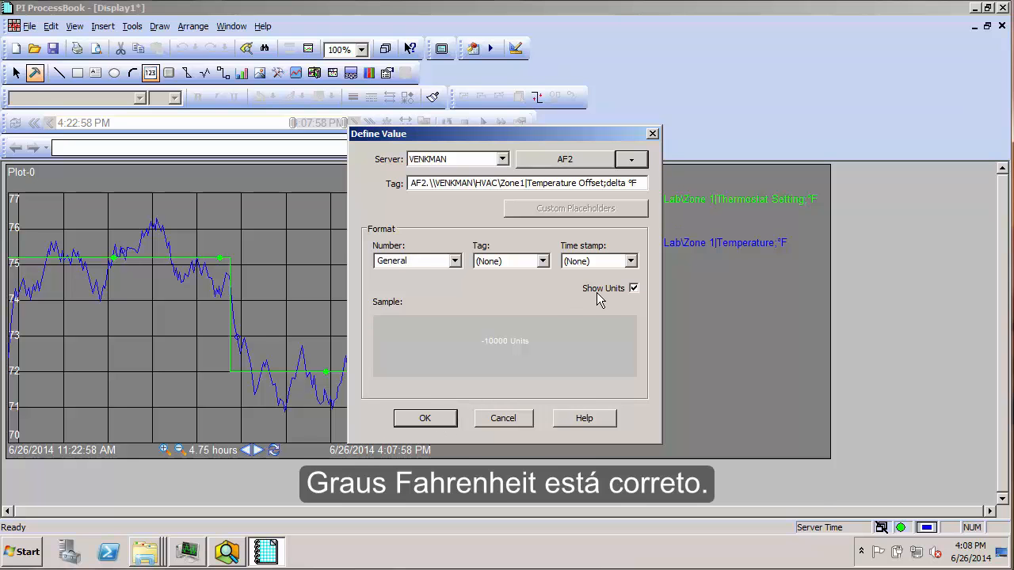
pyautogui.click(432, 422)
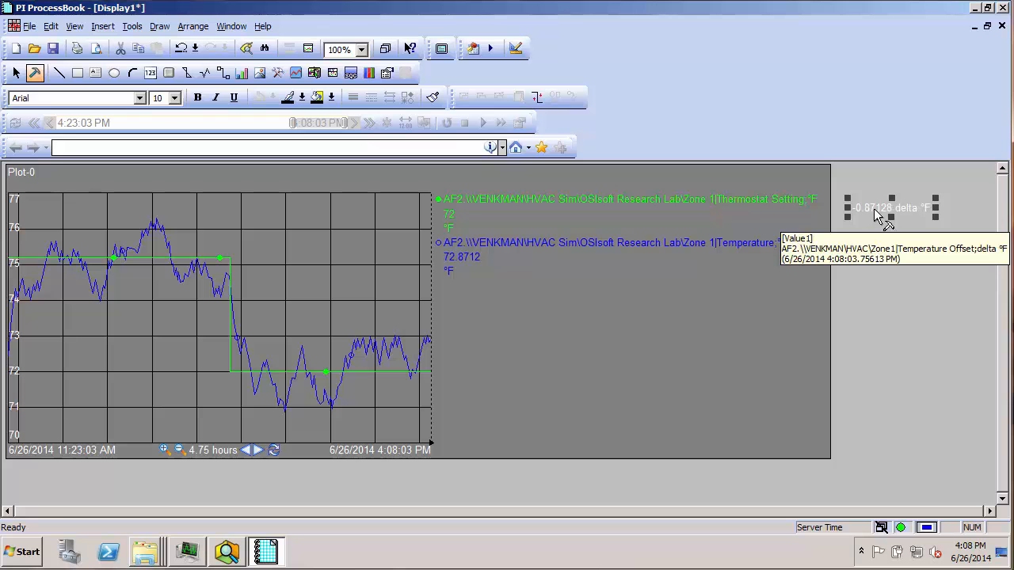
# Change the line color of the Temperature Offset value symbol to blue
pyautogui.rightClick(873, 214)
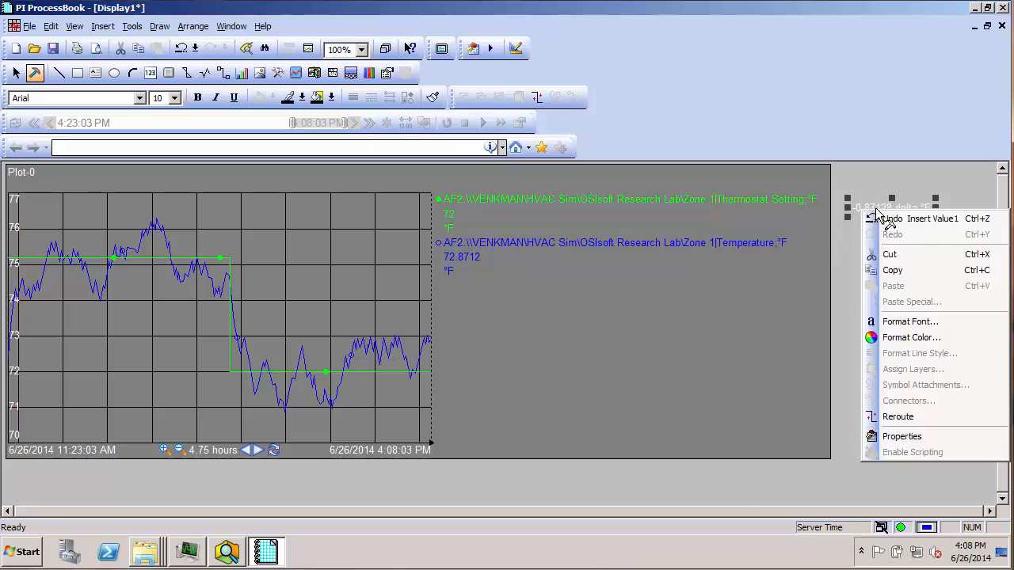
pyautogui.click(907, 339)
pyautogui.click(520, 264)
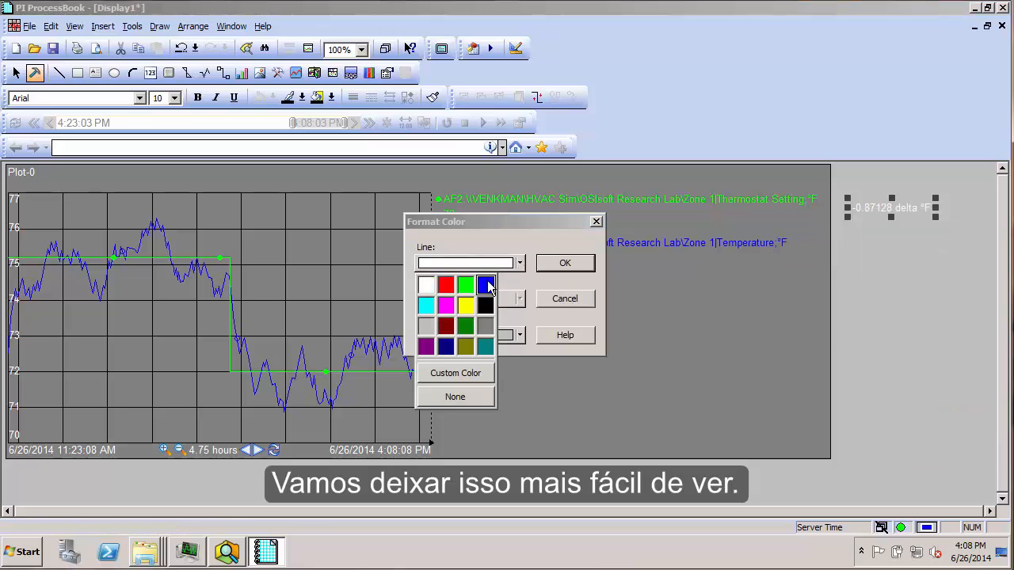
pyautogui.click(482, 283)
pyautogui.click(563, 264)
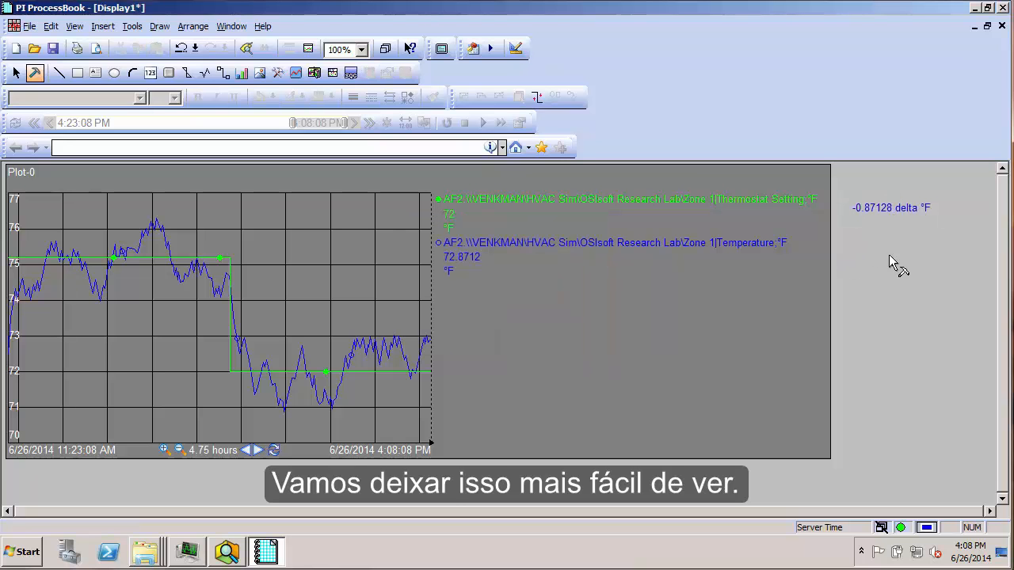